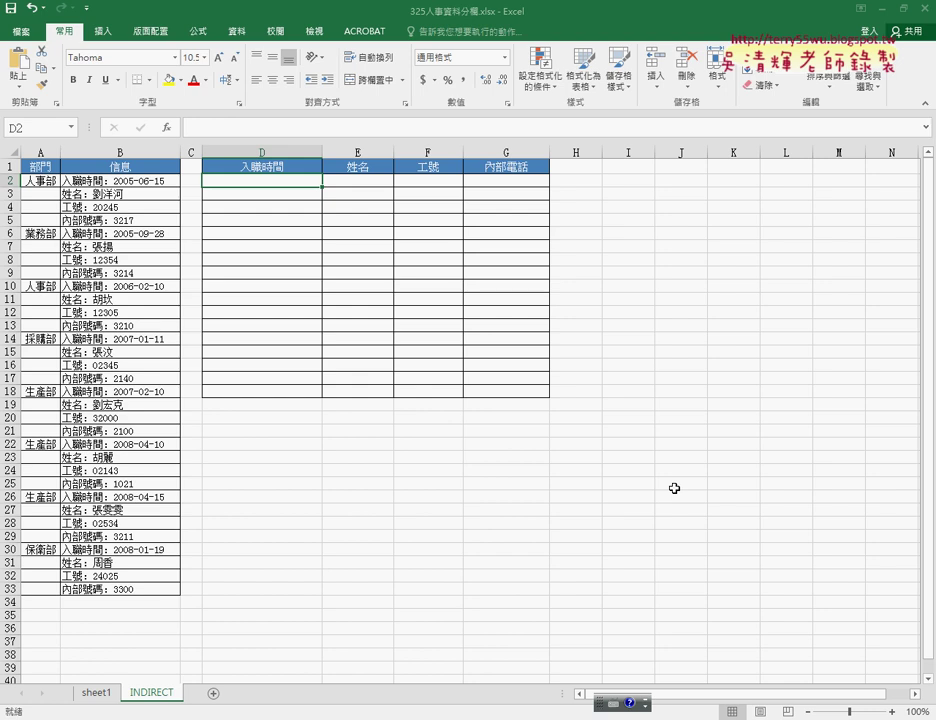
With D2 selected, open Insert Function to start a formula there
click(168, 128)
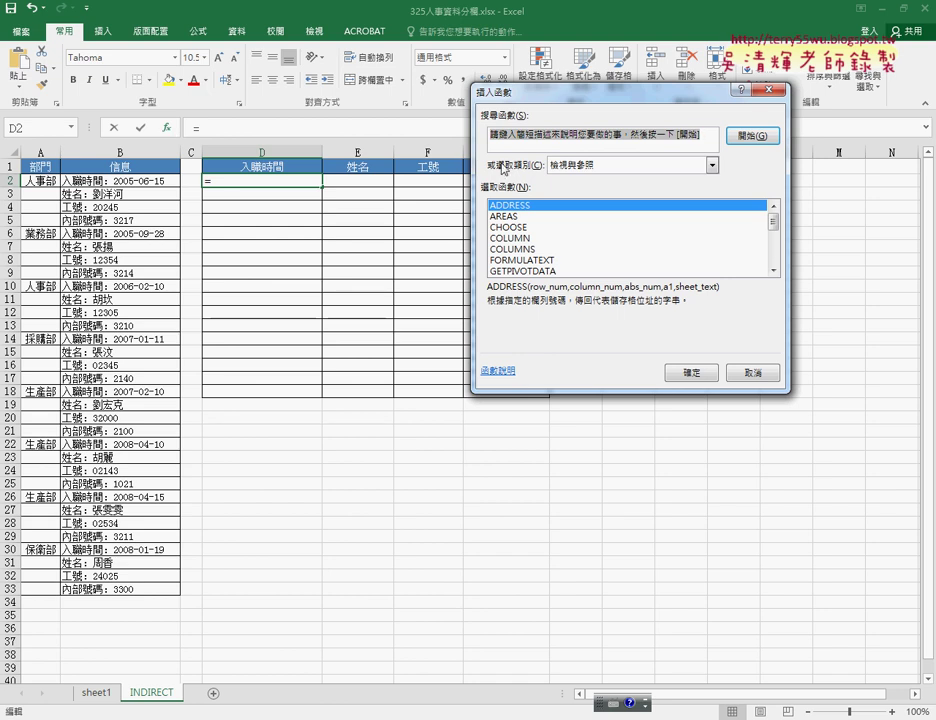
Switch the function category to 全部 (All) and scroll through the full function list
click(575, 166)
click(580, 191)
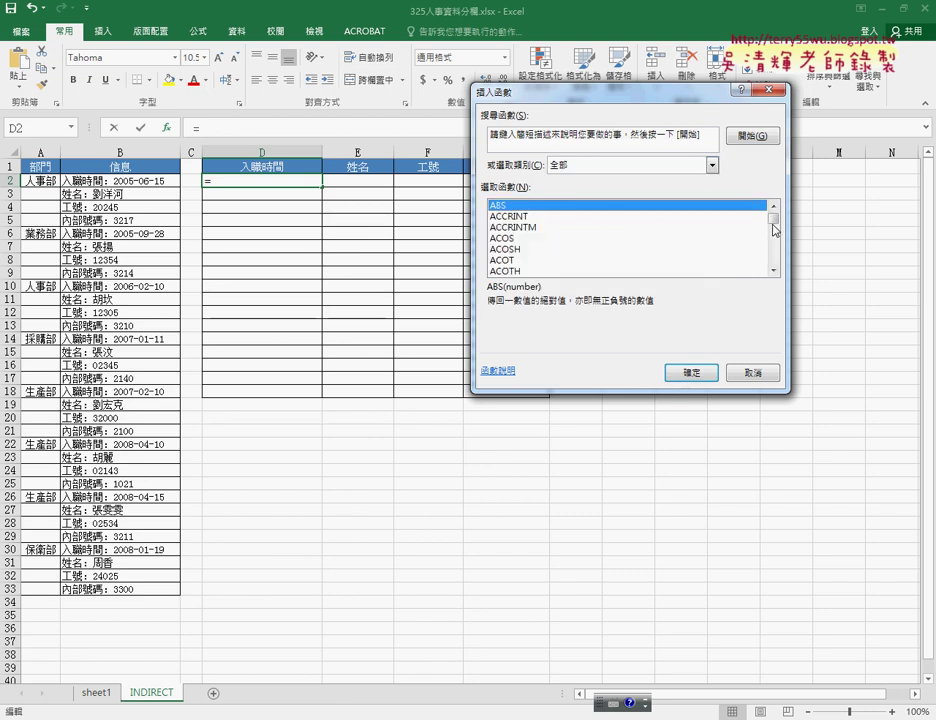
drag(773, 208, 773, 273)
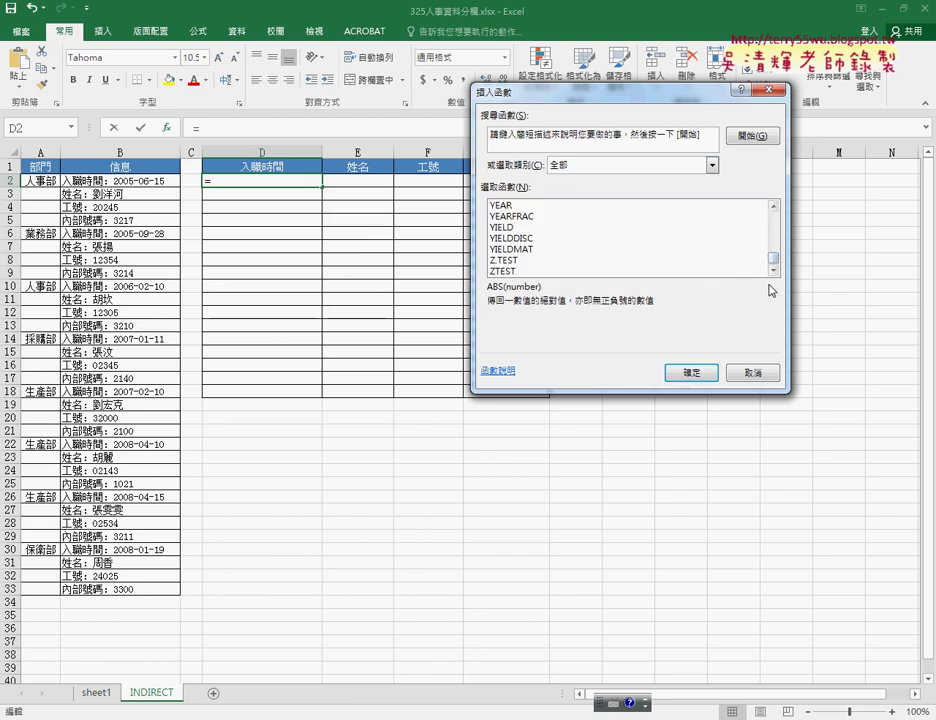
mouse_move(773, 258)
mouse_down()
mouse_move(778, 208)
mouse_move(776, 270)
mouse_move(778, 218)
mouse_up()
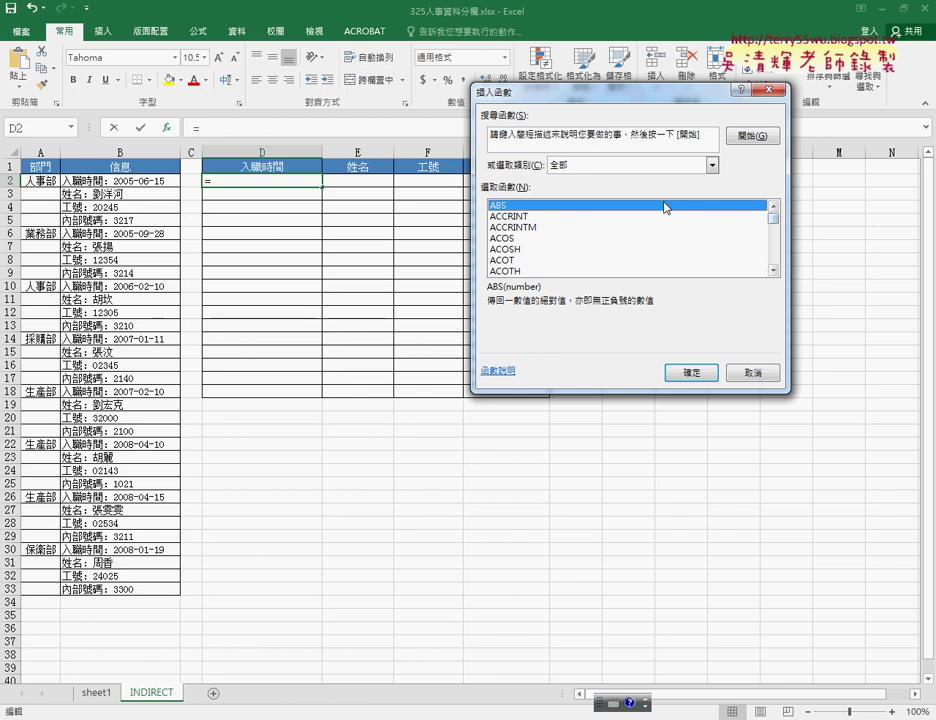
drag(577, 100, 493, 106)
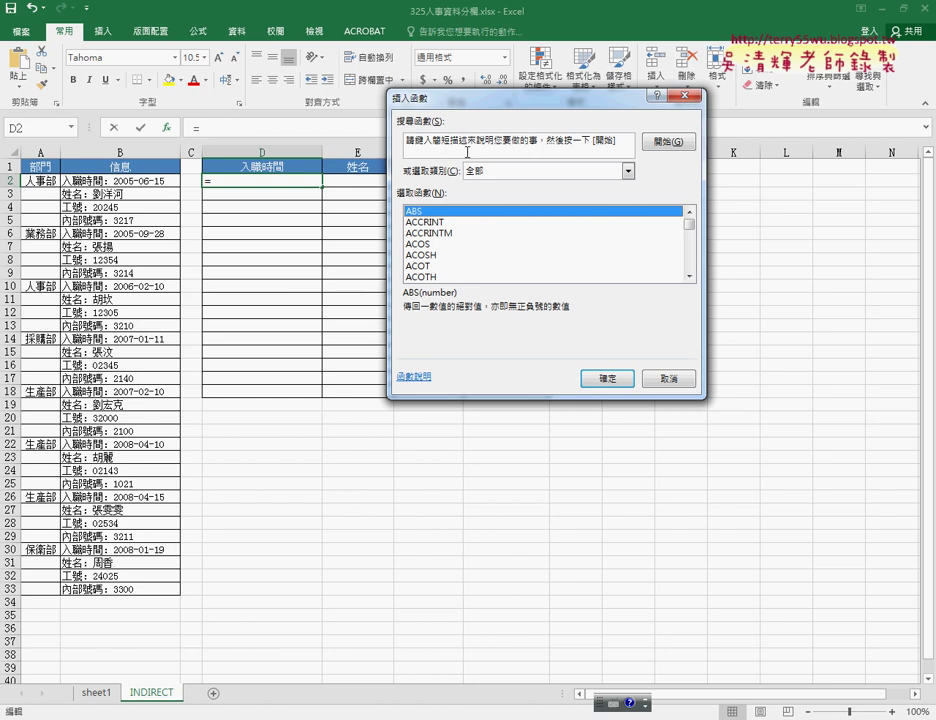
Filter to 文字 (Text) functions and read the BIG5, CHAR, CLEAN, CODE and CONCATENATE descriptions
click(628, 171)
click(496, 273)
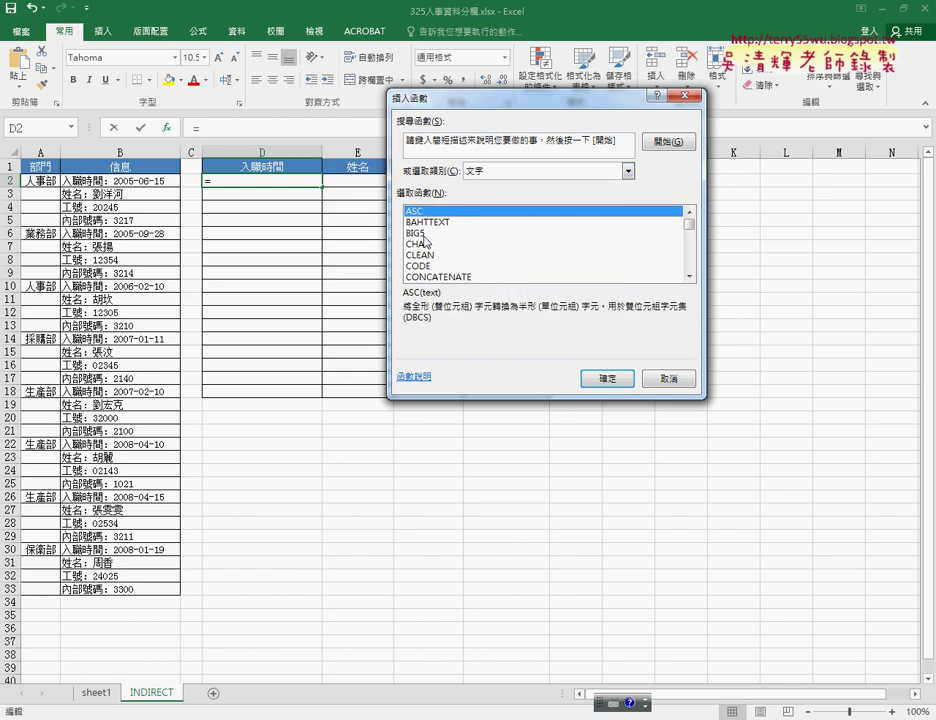
click(445, 233)
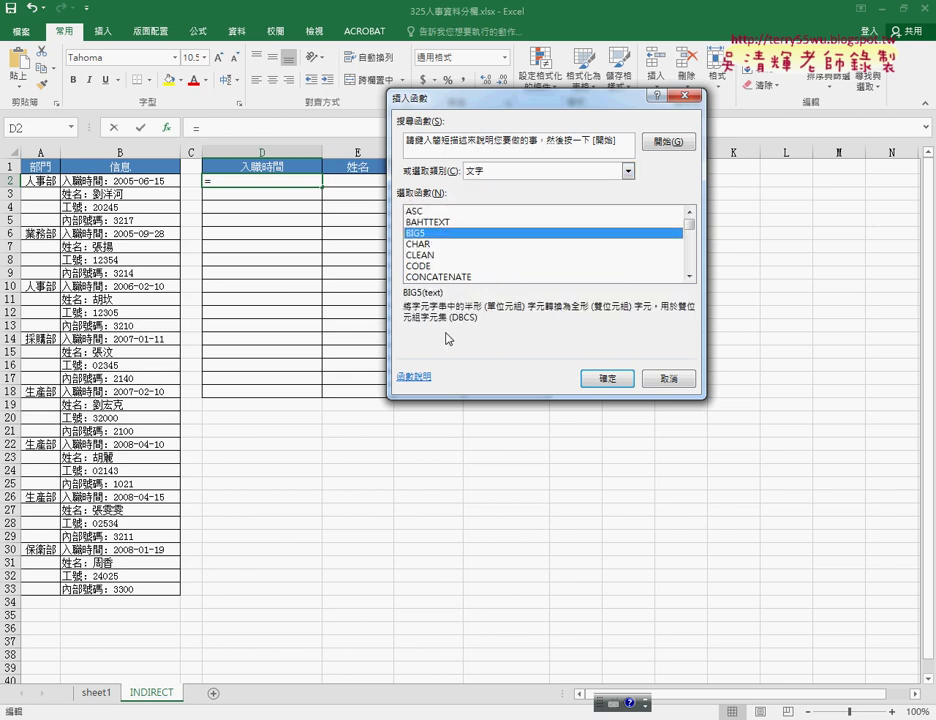
click(442, 244)
click(442, 255)
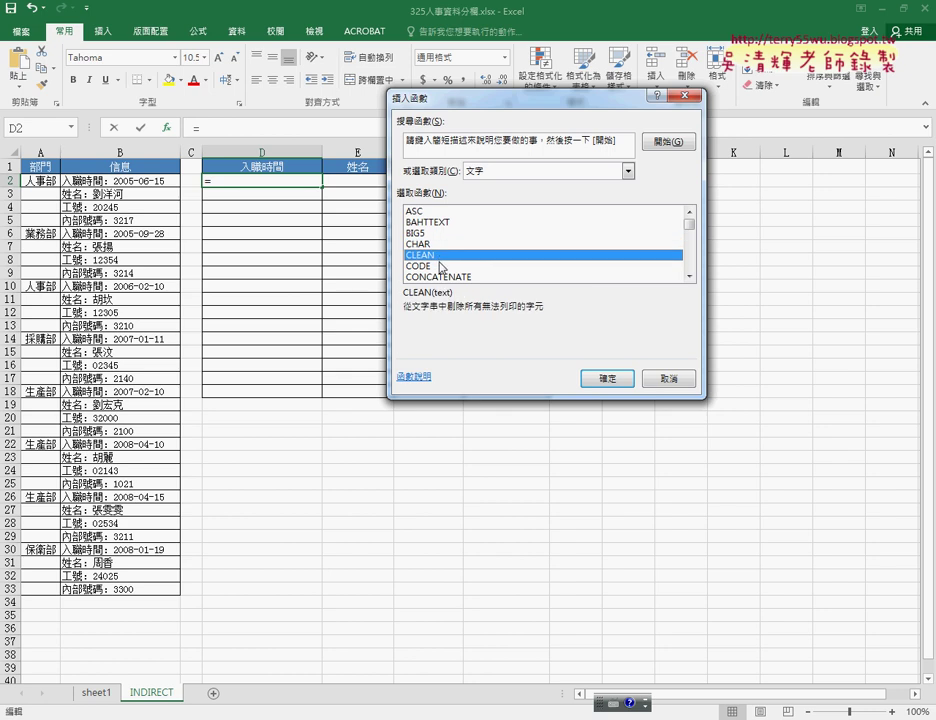
click(442, 266)
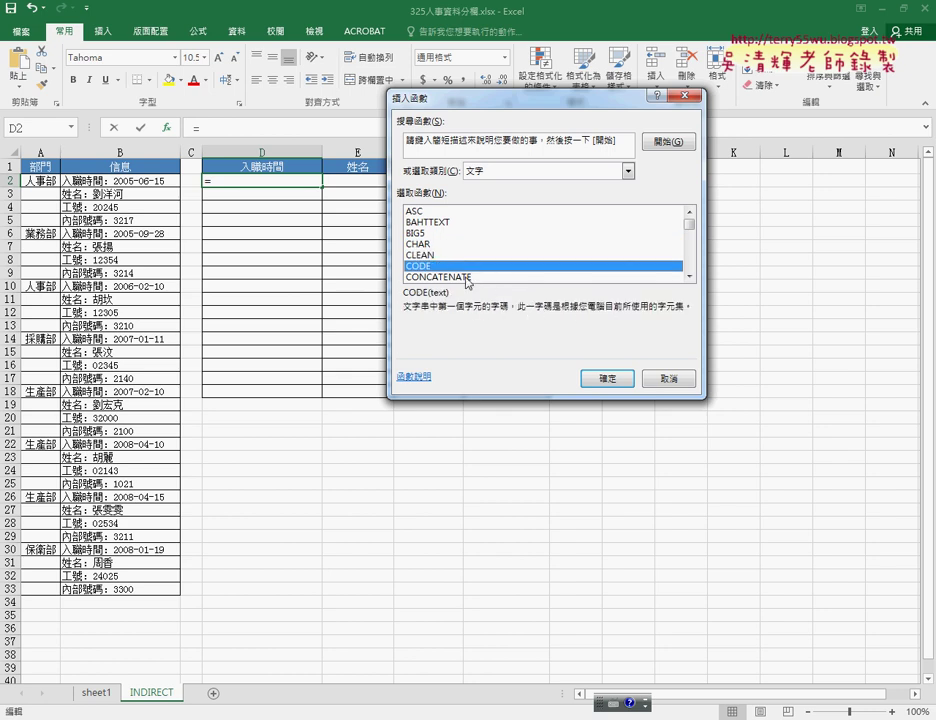
click(472, 277)
scroll(688, 234, down, 1)
scroll(688, 234, down, 1)
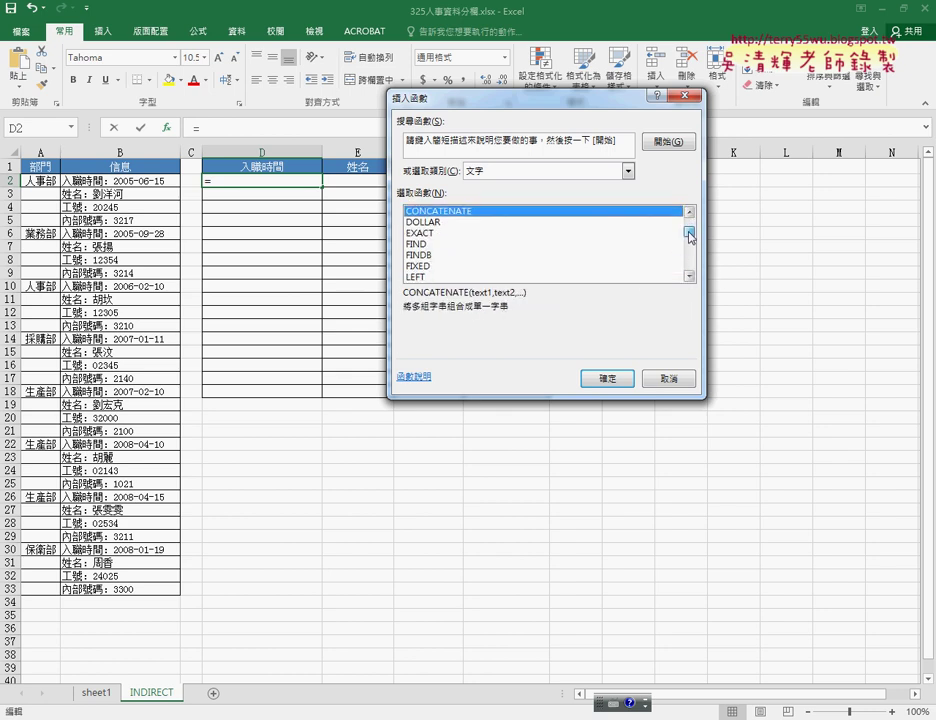
scroll(688, 230, up, 2)
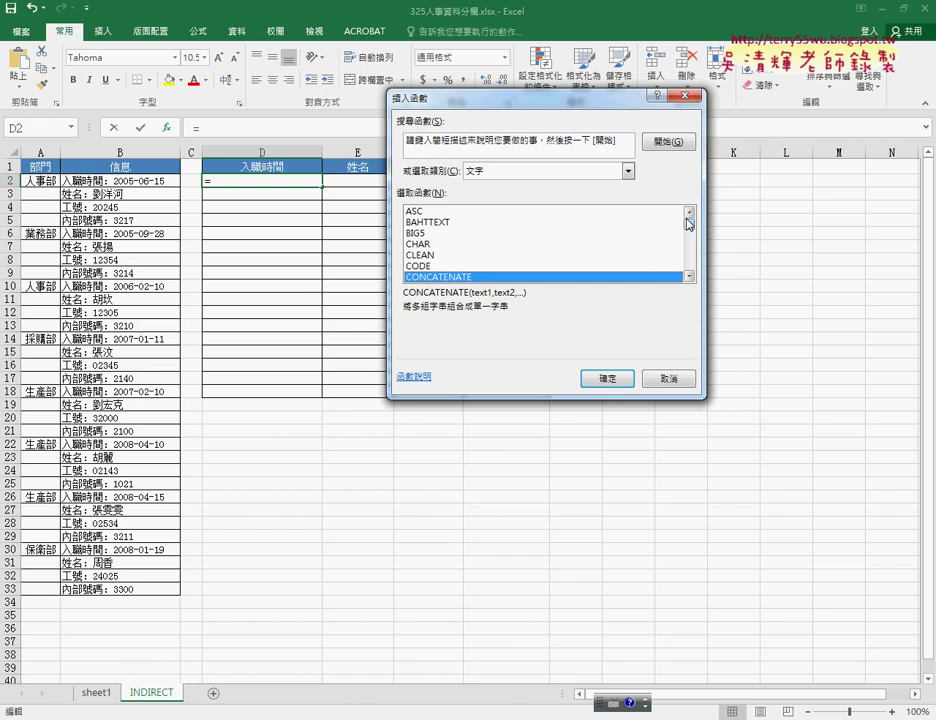
Select INDIRECT from the 檢視與參照 (Lookup & Reference) category
click(574, 173)
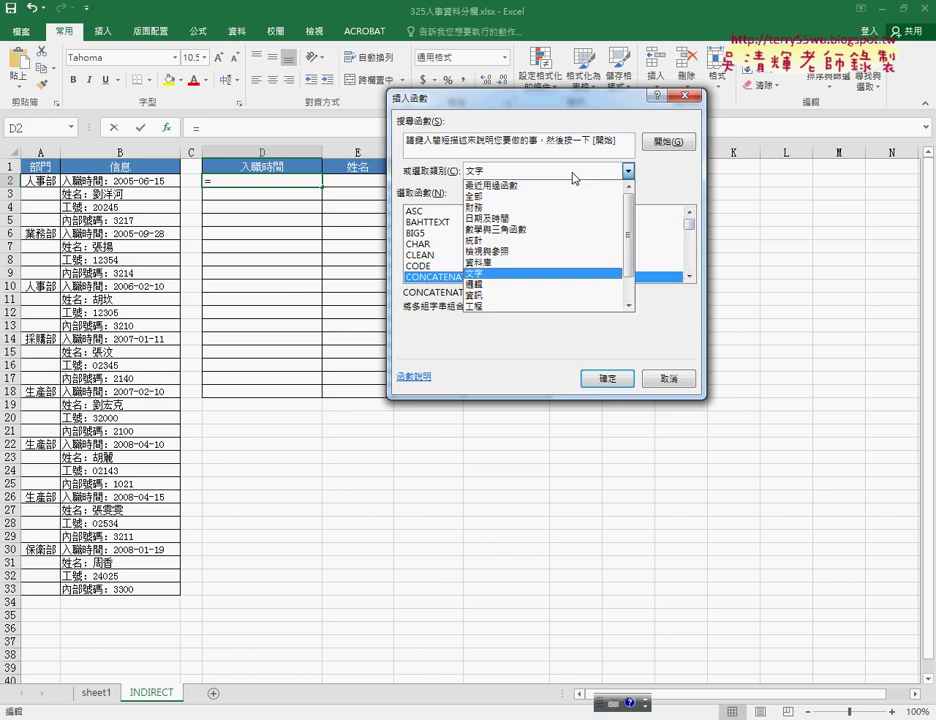
click(570, 256)
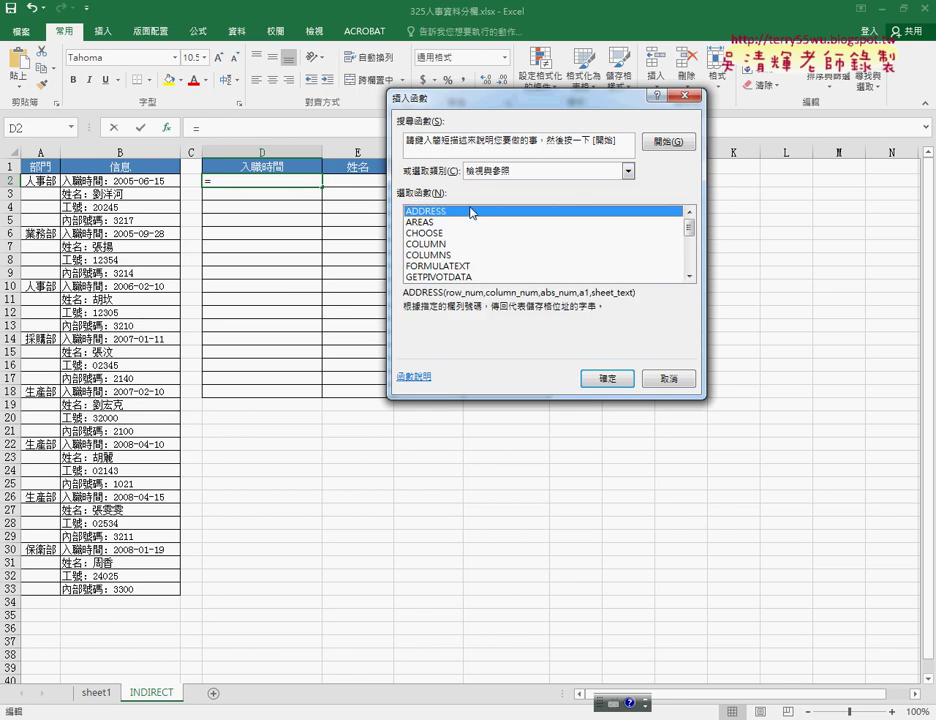
scroll(689, 278, down, 1)
scroll(689, 278, down, 1)
click(689, 278)
click(428, 255)
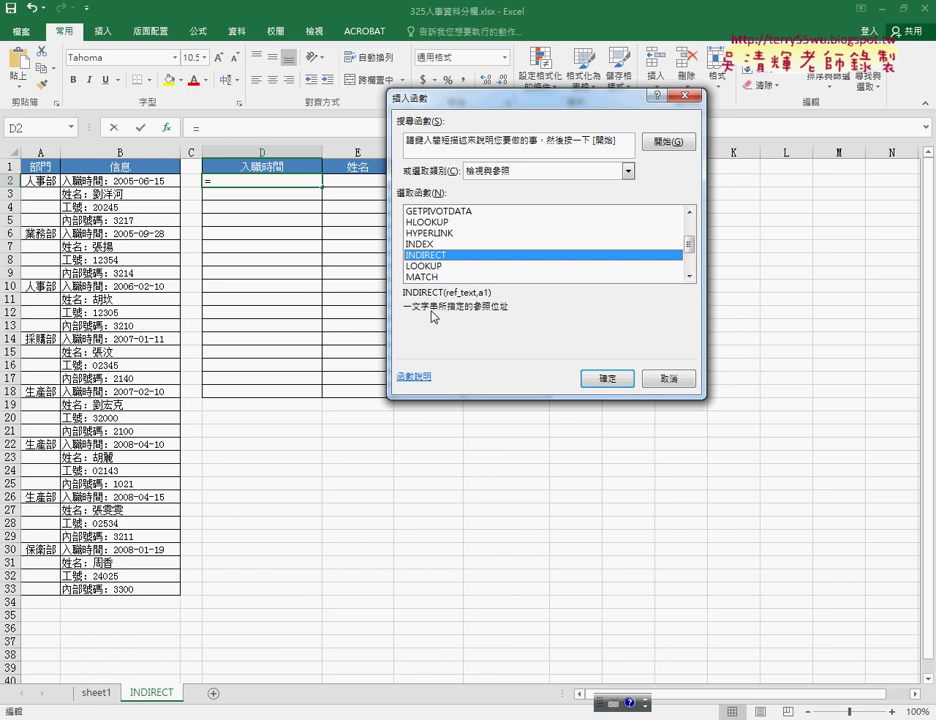
Annotate the INDIRECT description, underlining 文字 and 位址, circle D2, then clear the marks
key(ctrl+2)
drag(425, 331, 427, 340)
mouse_move(432, 330)
mouse_down()
mouse_move(433, 340)
mouse_move(466, 342)
mouse_up()
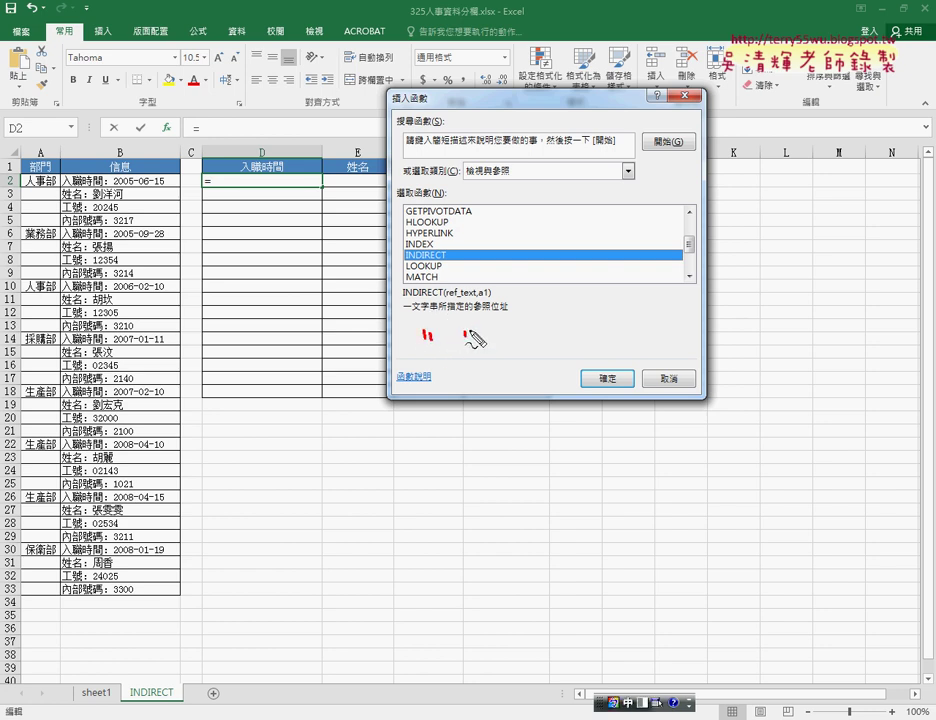
drag(424, 310, 434, 311)
drag(490, 309, 514, 310)
drag(22, 119, 30, 137)
mouse_move(5, 96)
mouse_down()
mouse_move(13, 108)
mouse_move(41, 110)
mouse_up()
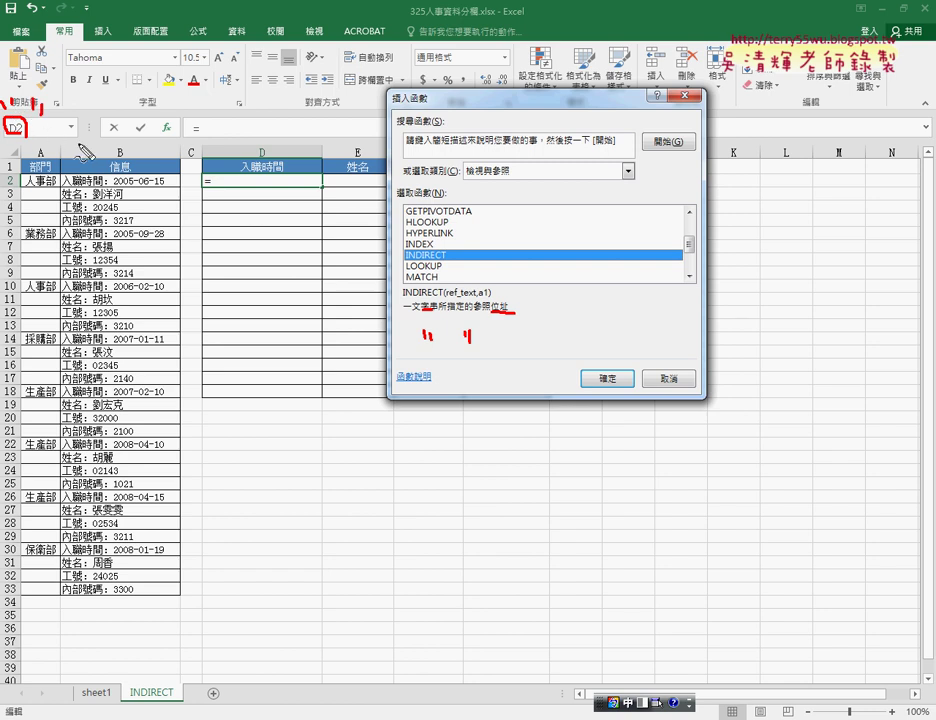
key(Escape)
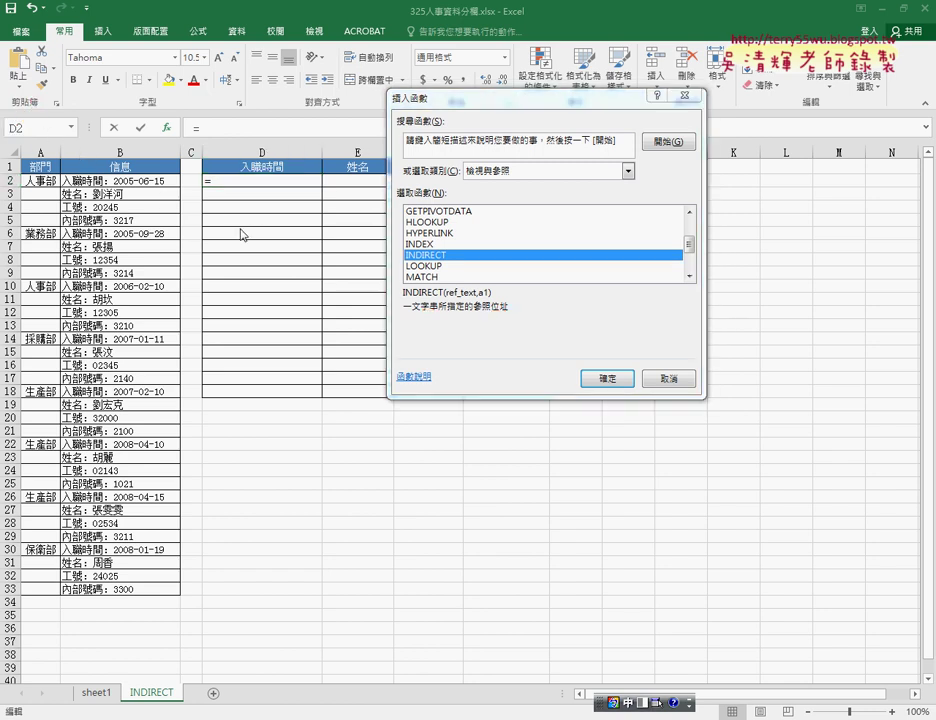
Confirm INDIRECT and review the A1 and Ref_text argument explanations
click(607, 378)
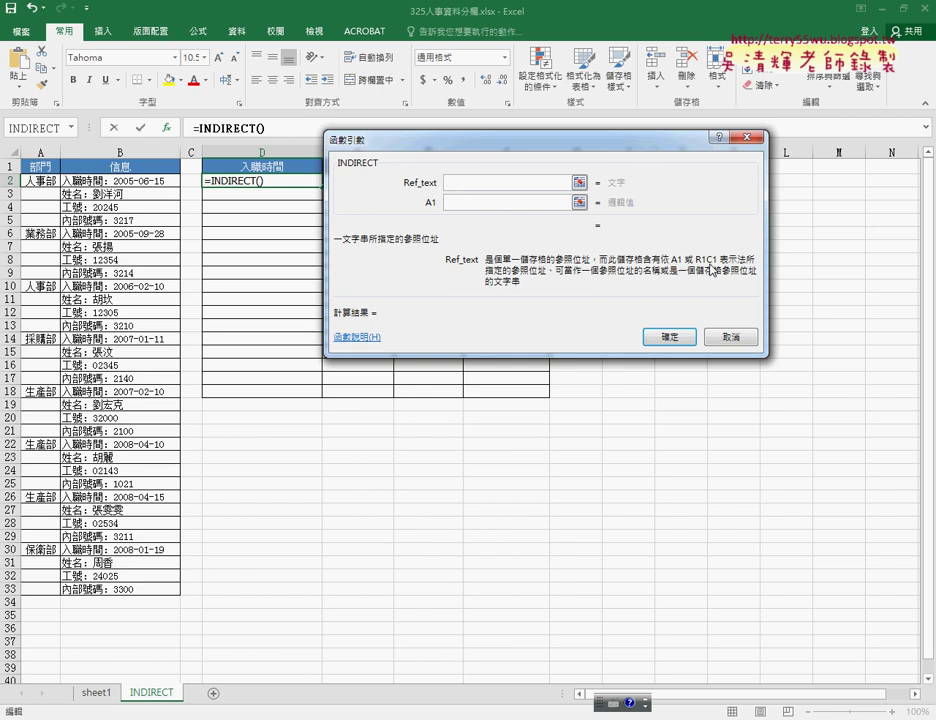
click(472, 208)
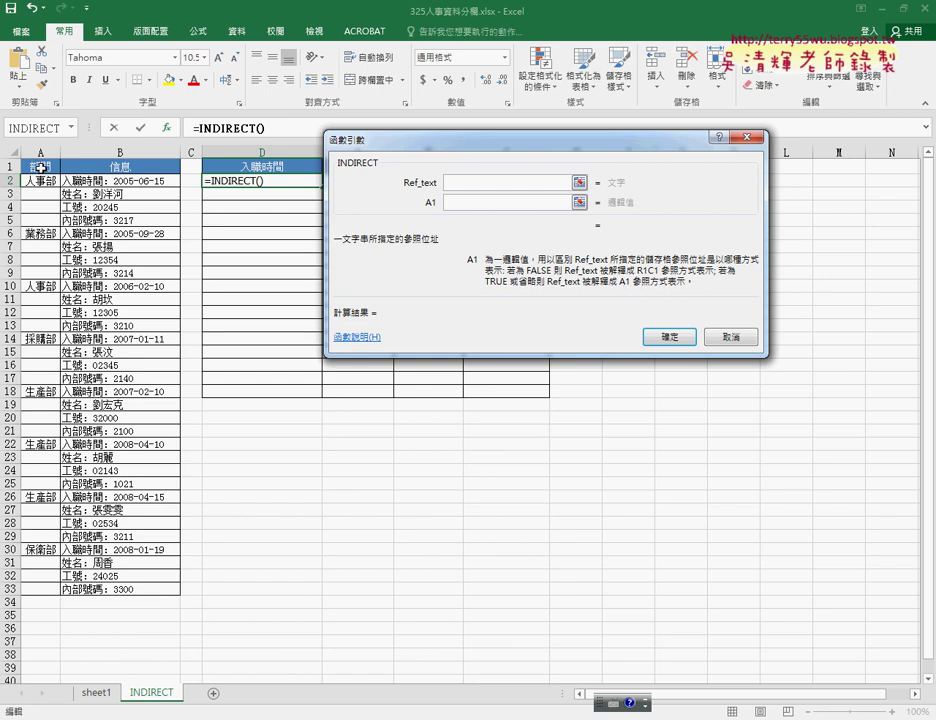
click(461, 184)
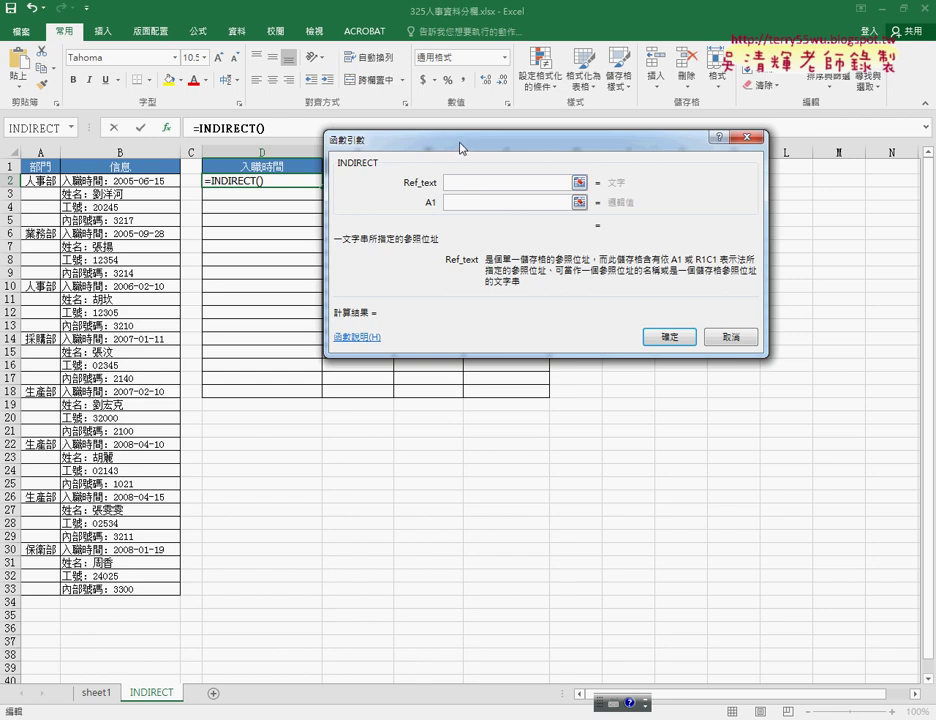
drag(452, 141, 547, 141)
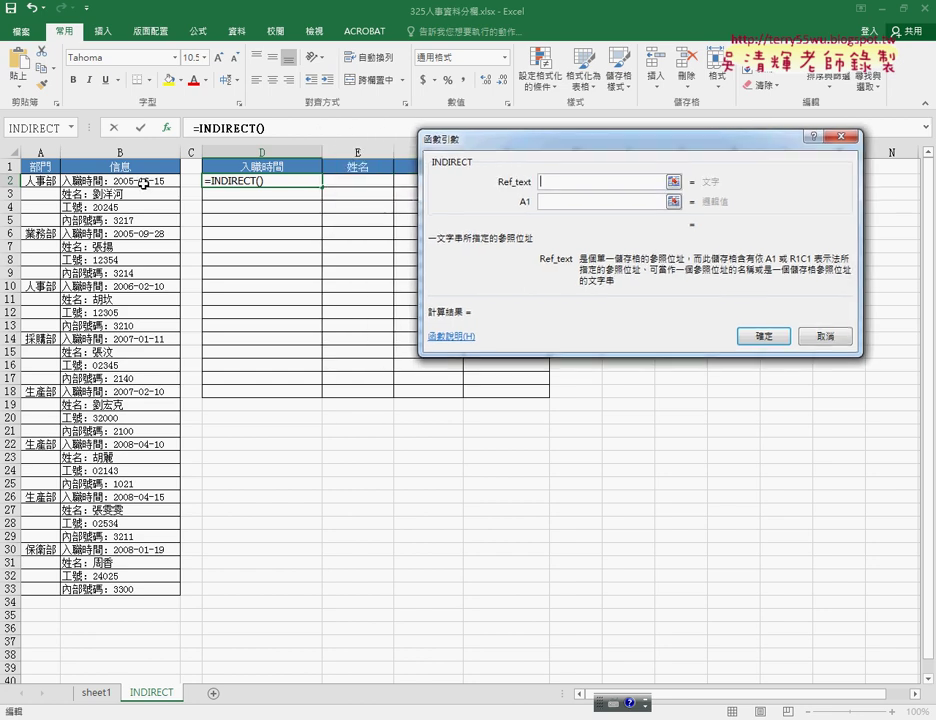
Enter "B2" in quotes as Ref_text so D2 becomes =INDIRECT("B2")
click(144, 183)
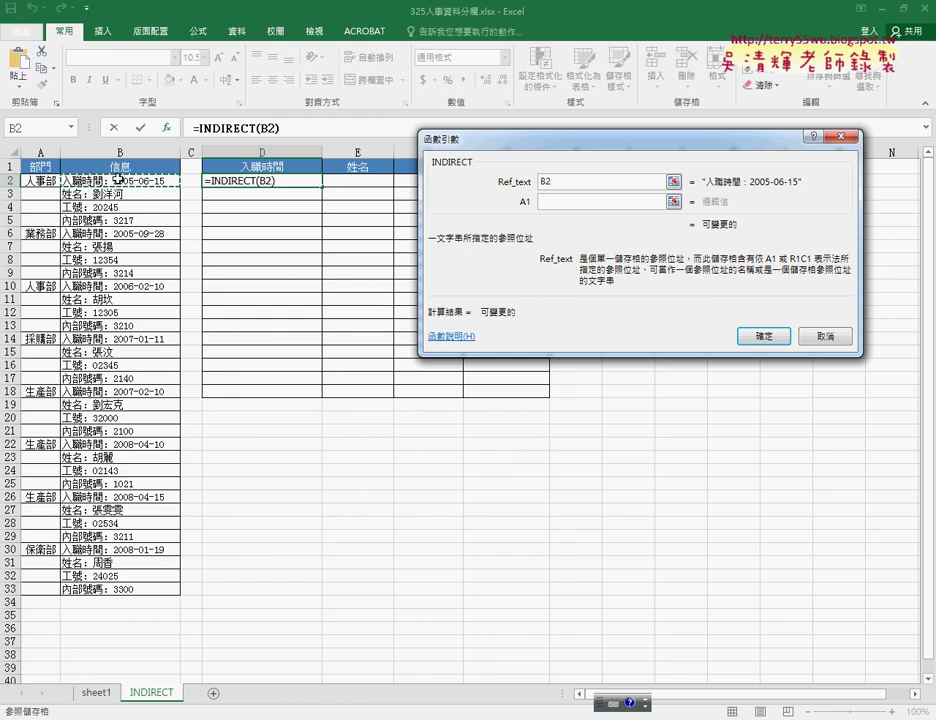
click(607, 186)
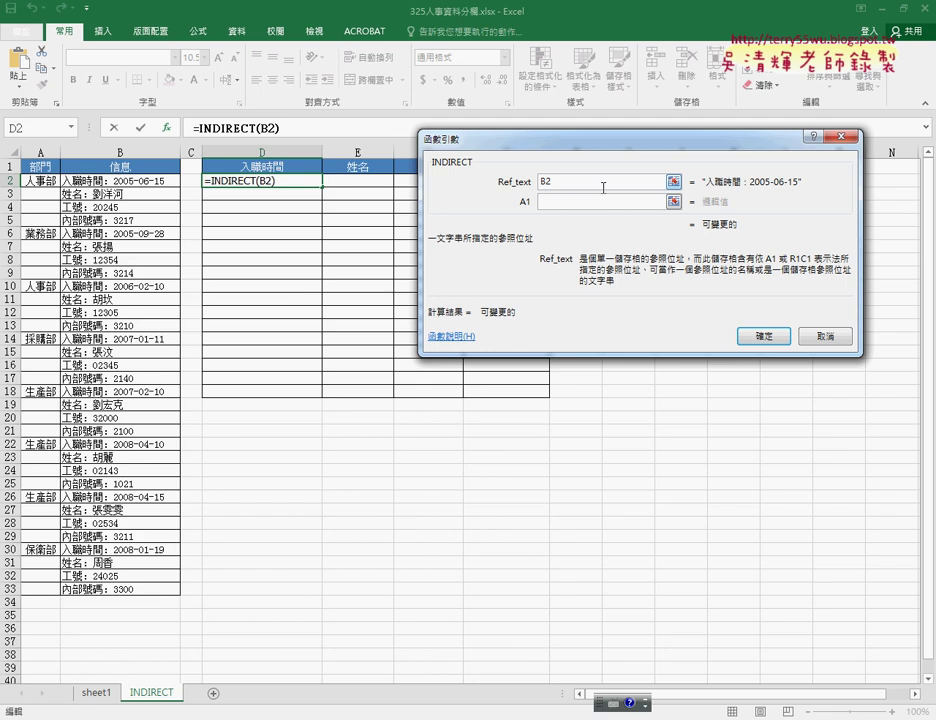
key(Home)
text("B2)
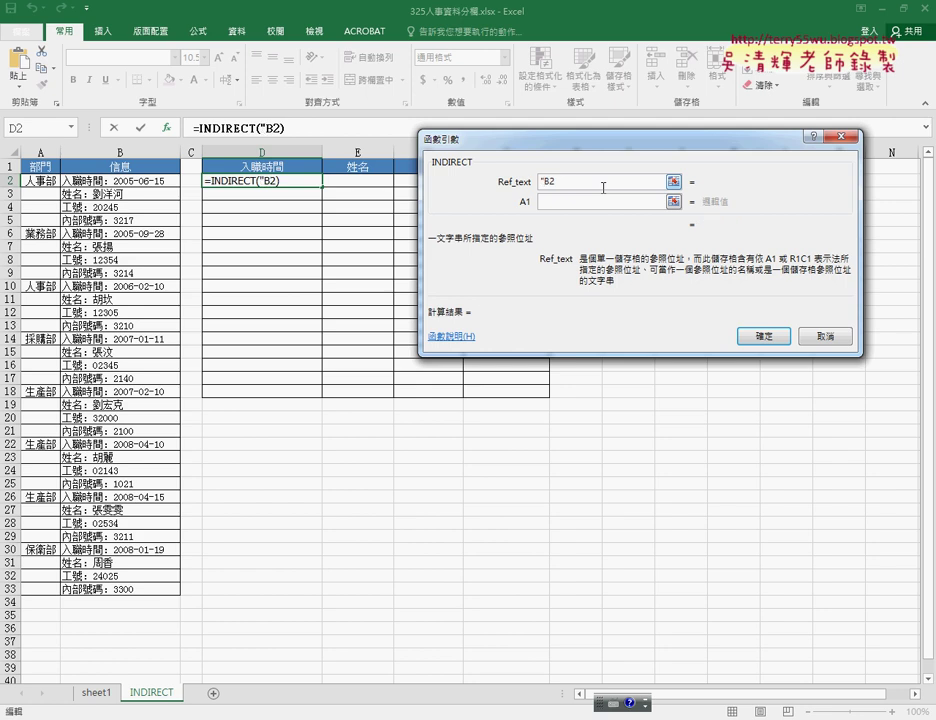
text(")
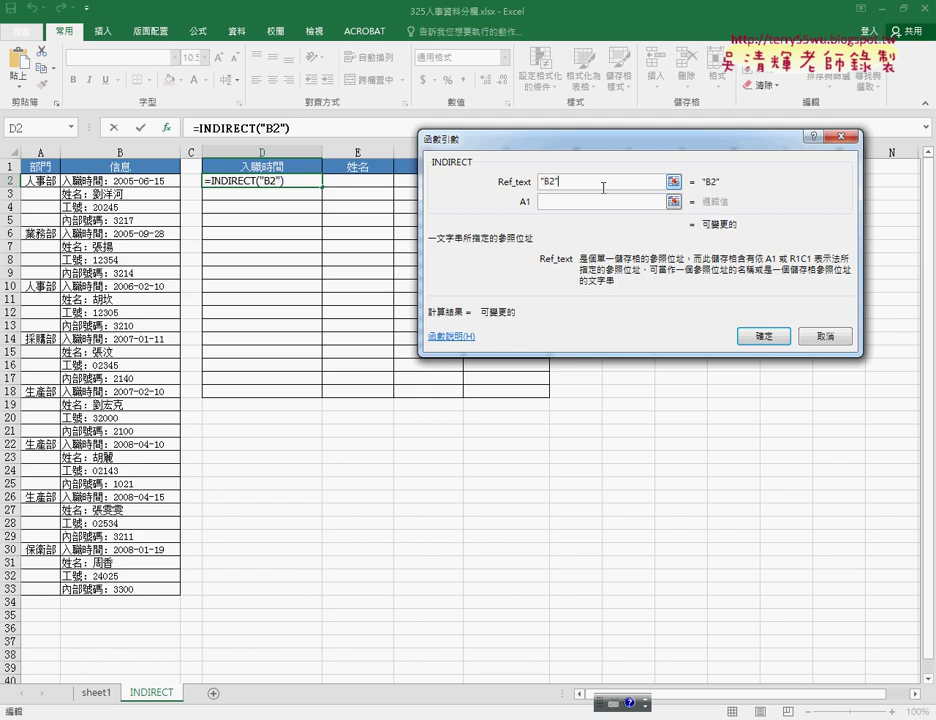
click(760, 337)
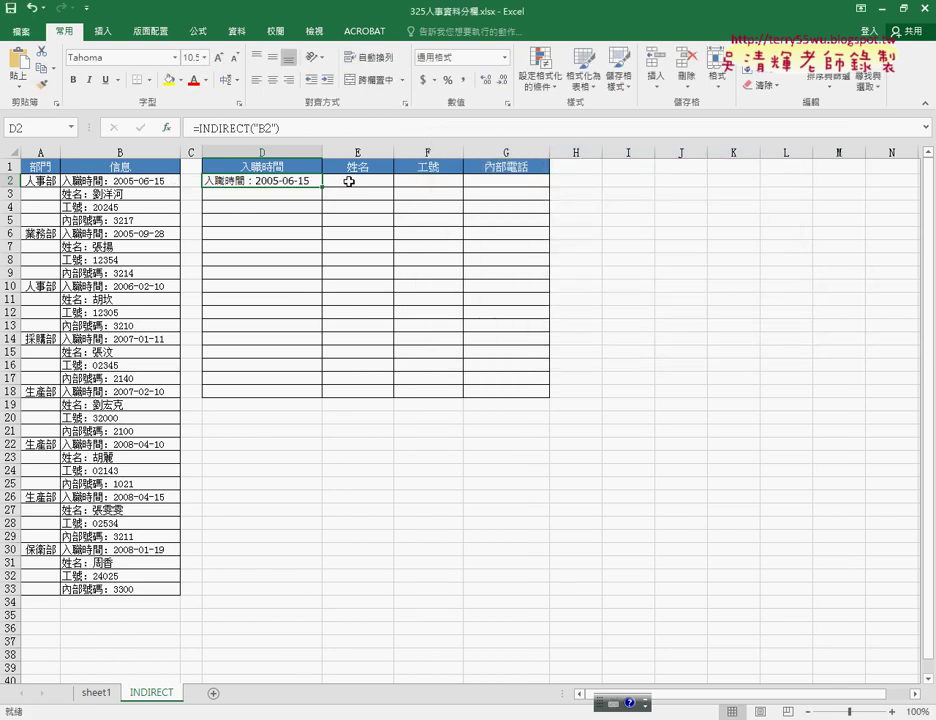
Reconfirm D2's =INDIRECT("B2") formula through its argument dialog
click(361, 182)
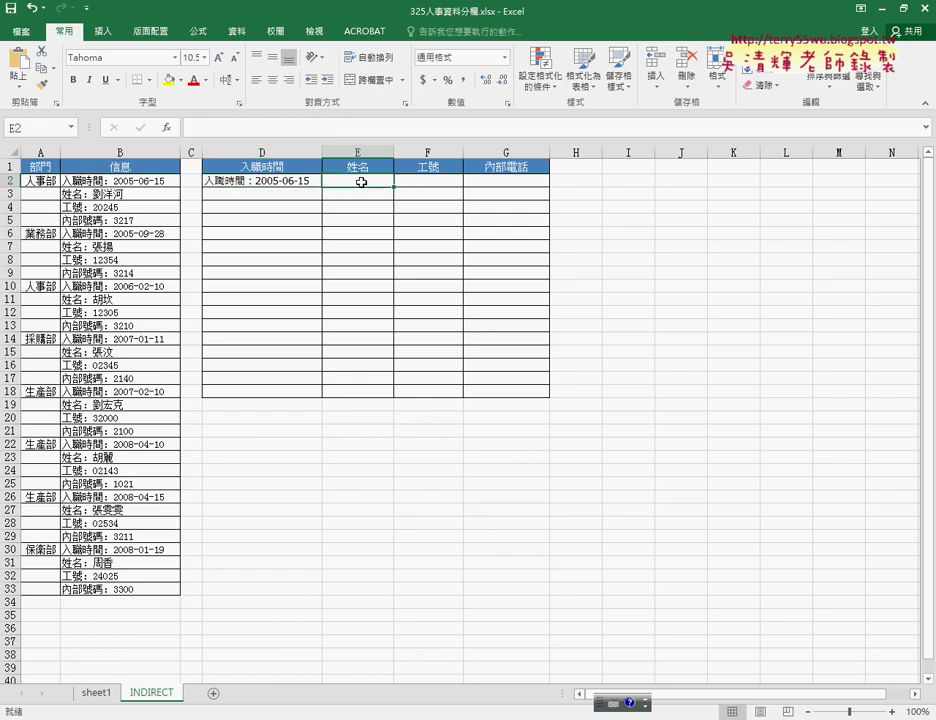
click(318, 186)
click(197, 128)
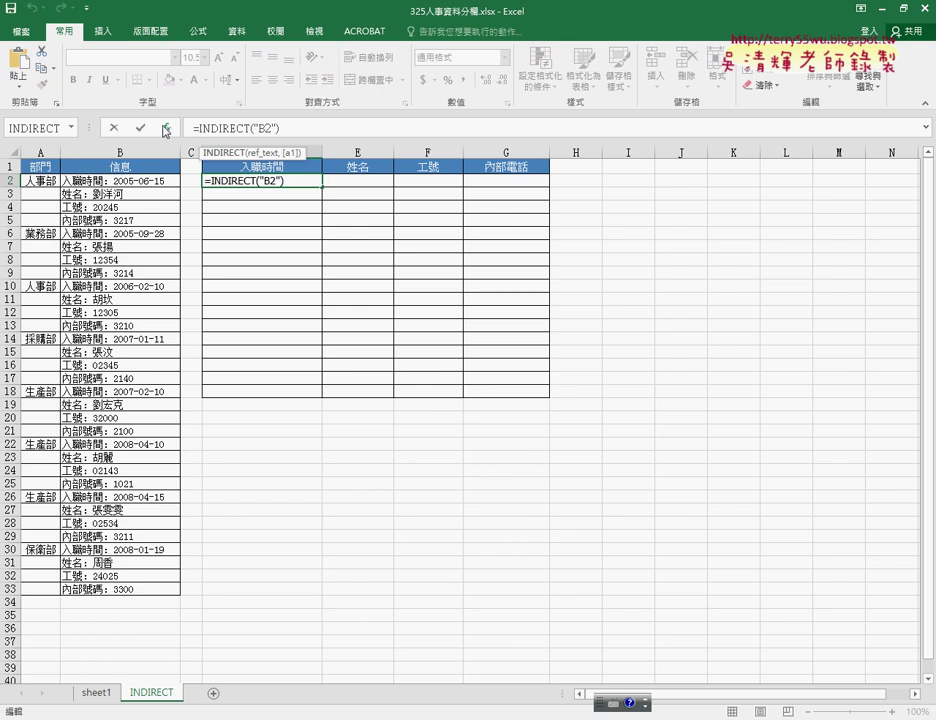
click(166, 128)
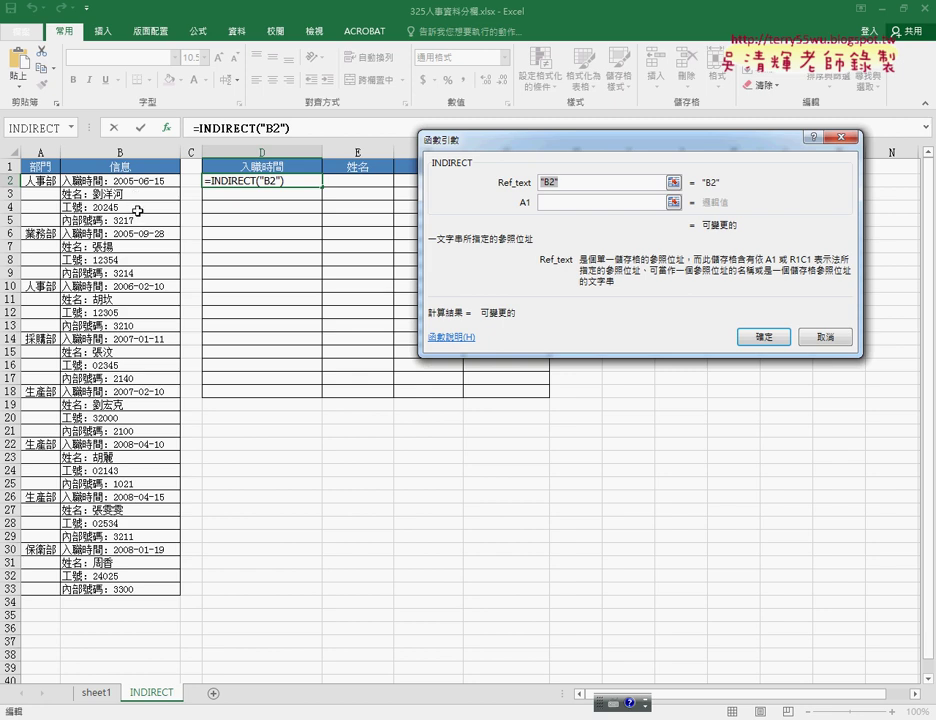
key(Return)
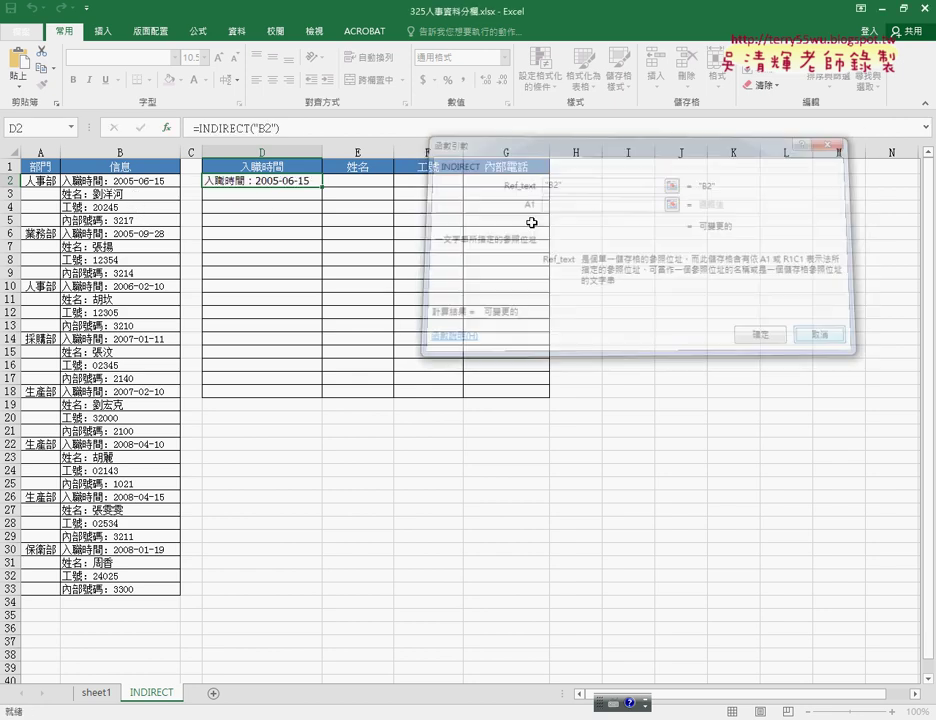
Copy D2's INDIRECT formula text and begin pasting it into E2
click(196, 127)
drag(199, 127, 193, 127)
right_click(225, 128)
click(263, 153)
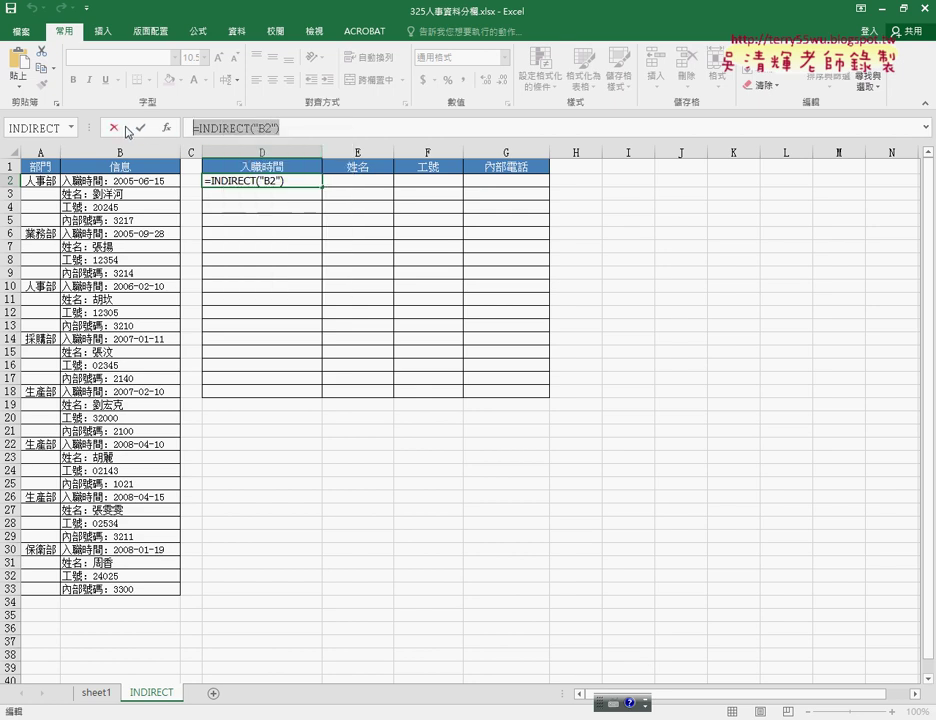
key(Escape)
click(361, 182)
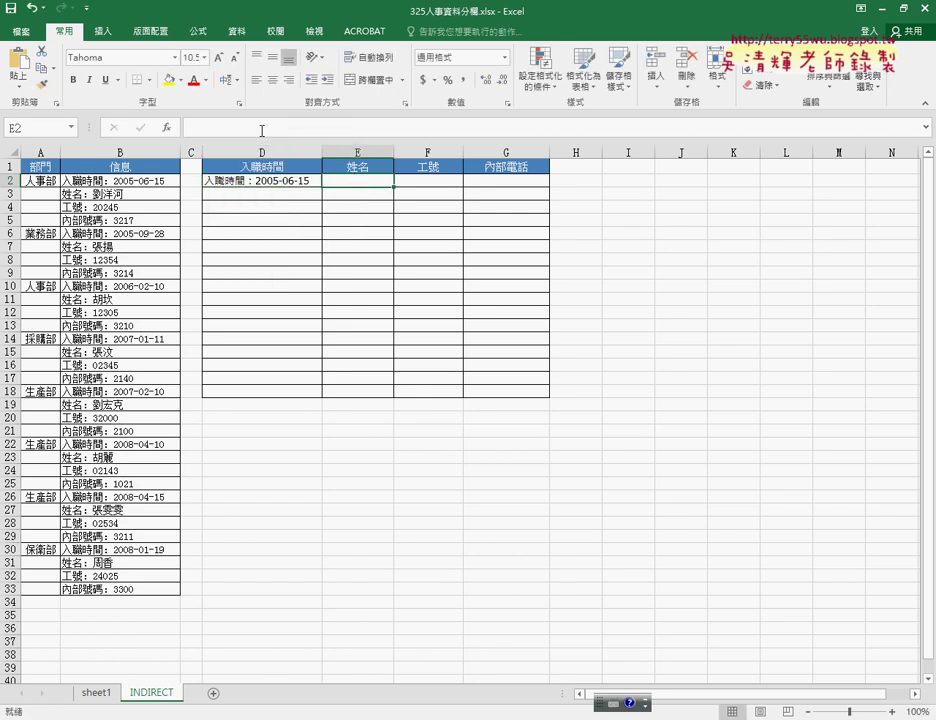
right_click(238, 129)
Paste the formula into E2 and change it to =INDIRECT("B3")
click(270, 193)
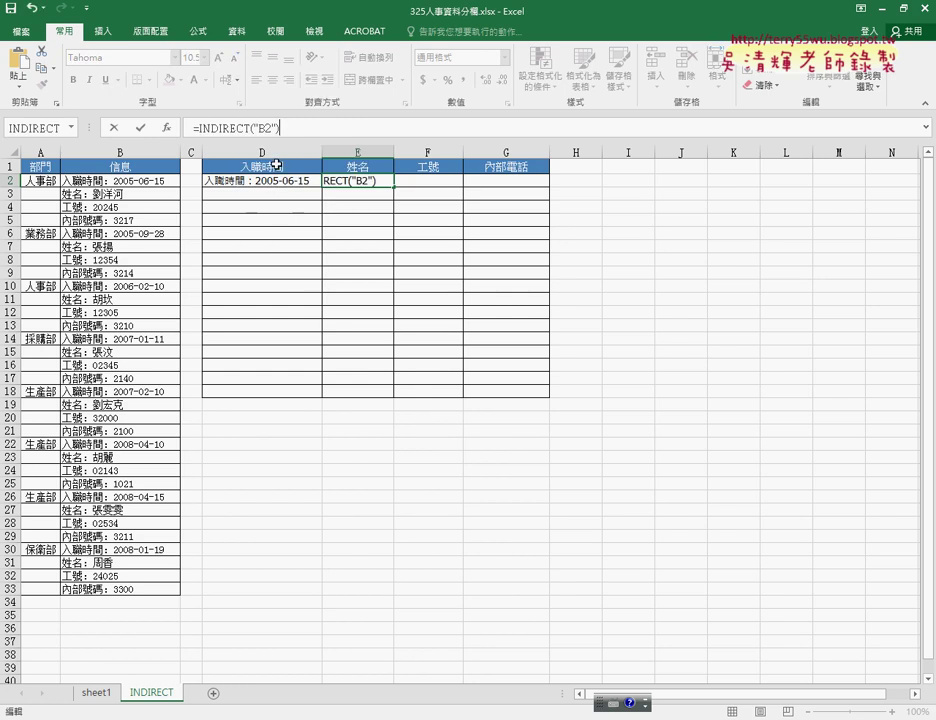
click(266, 128)
text(3)
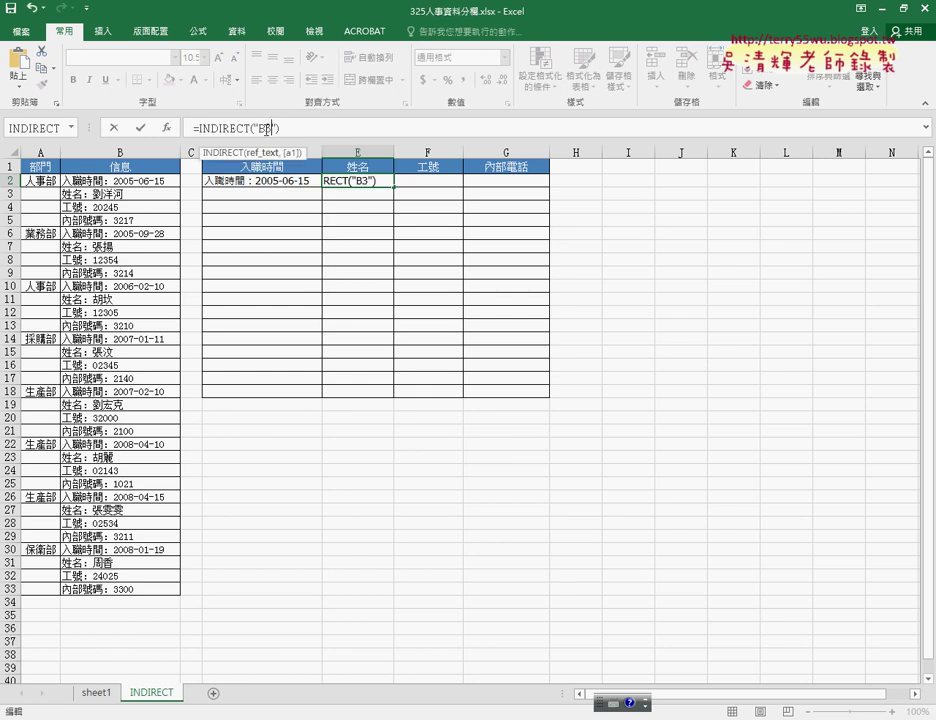
click(140, 128)
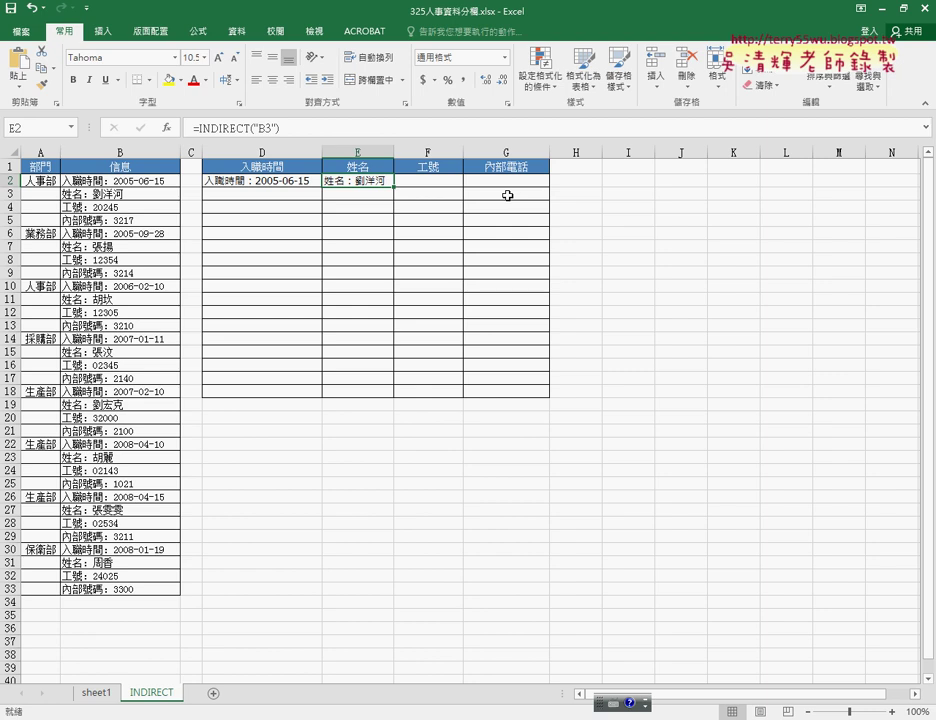
Re-enter D2's =INDIRECT("B2") formula unchanged
click(290, 183)
click(264, 129)
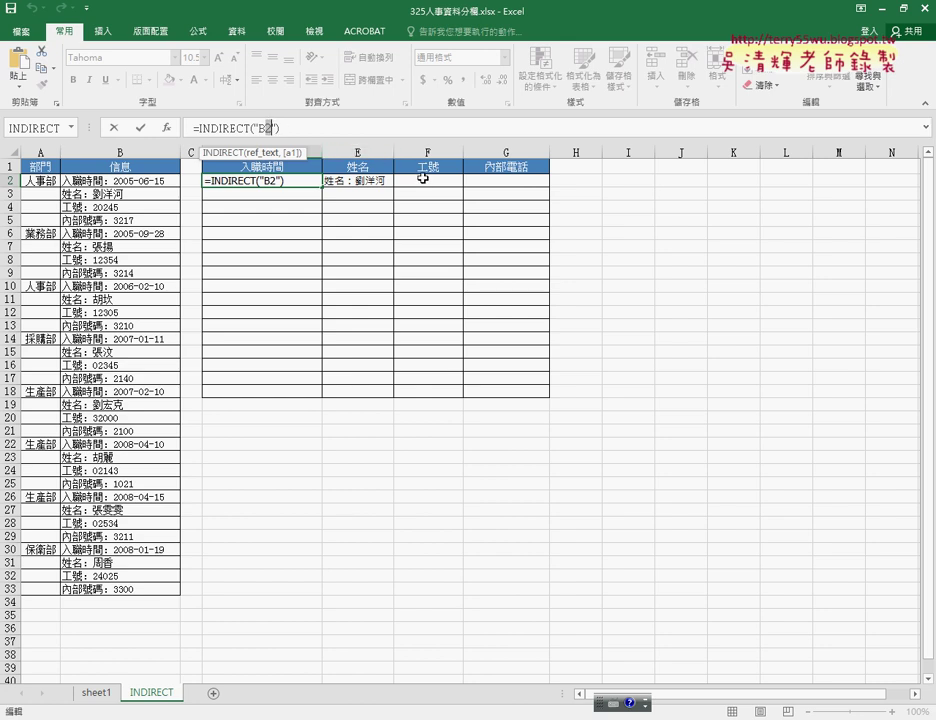
click(140, 128)
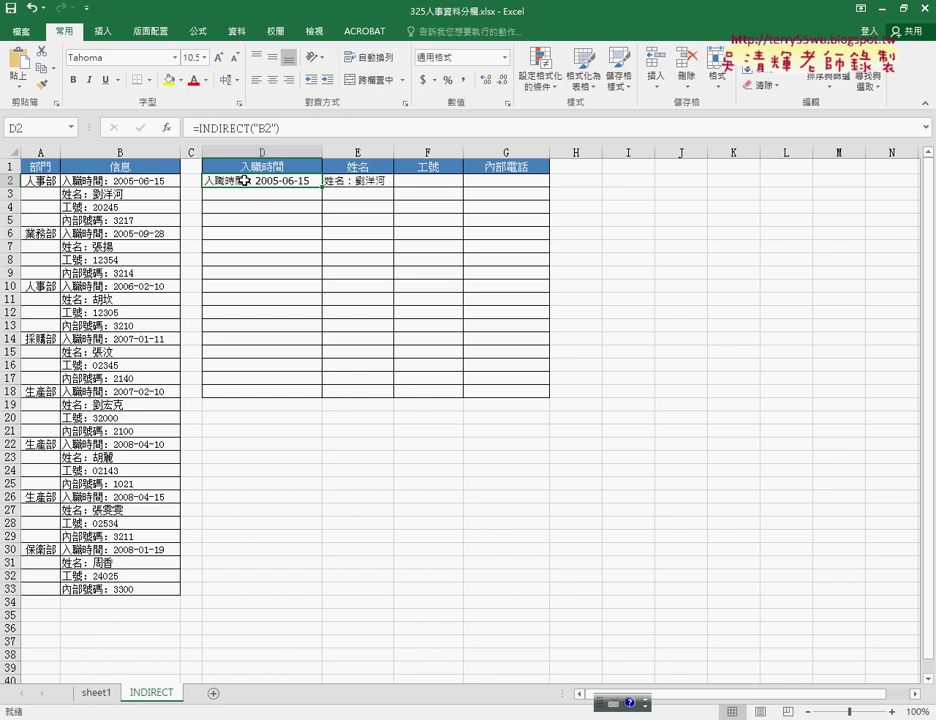
Clear D2 and E2, then enter =COLUMN()-2 in D2 using the COLUMN function
key(Delete)
key(Right)
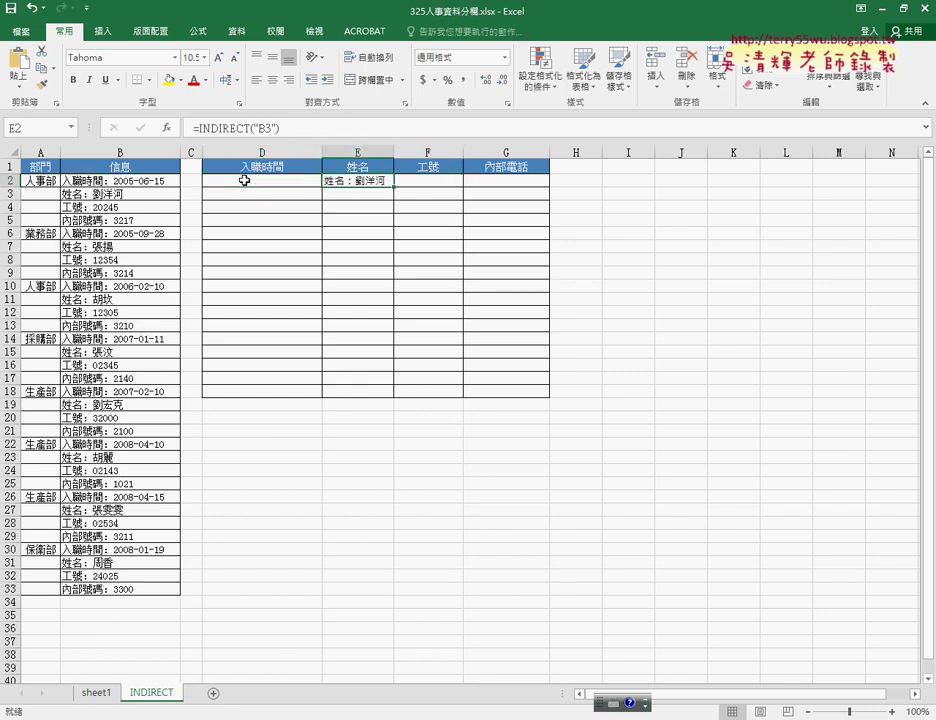
key(Delete)
click(244, 180)
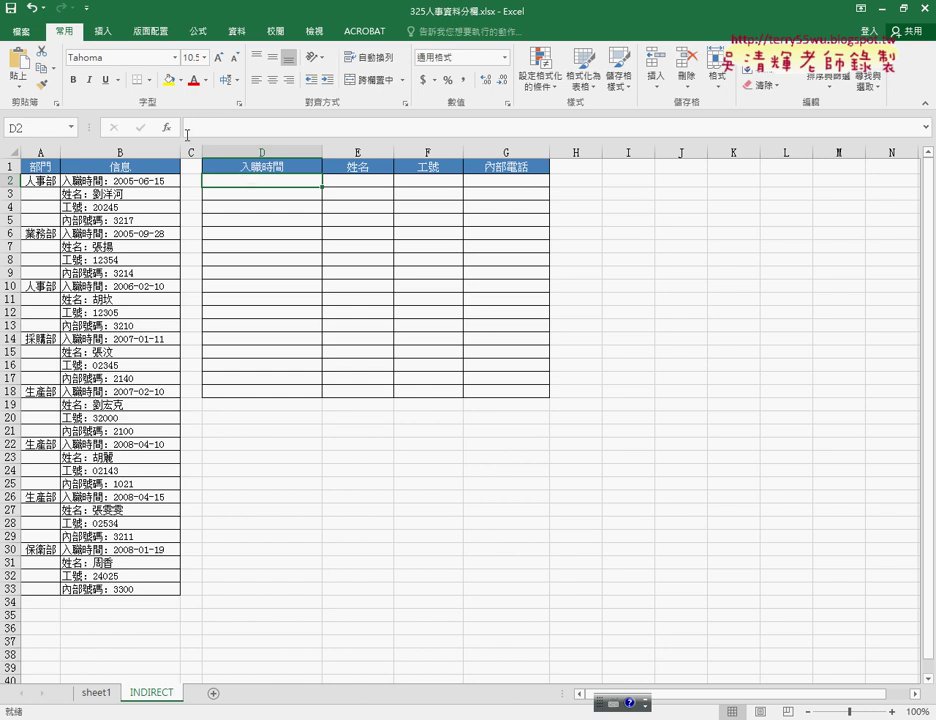
click(166, 127)
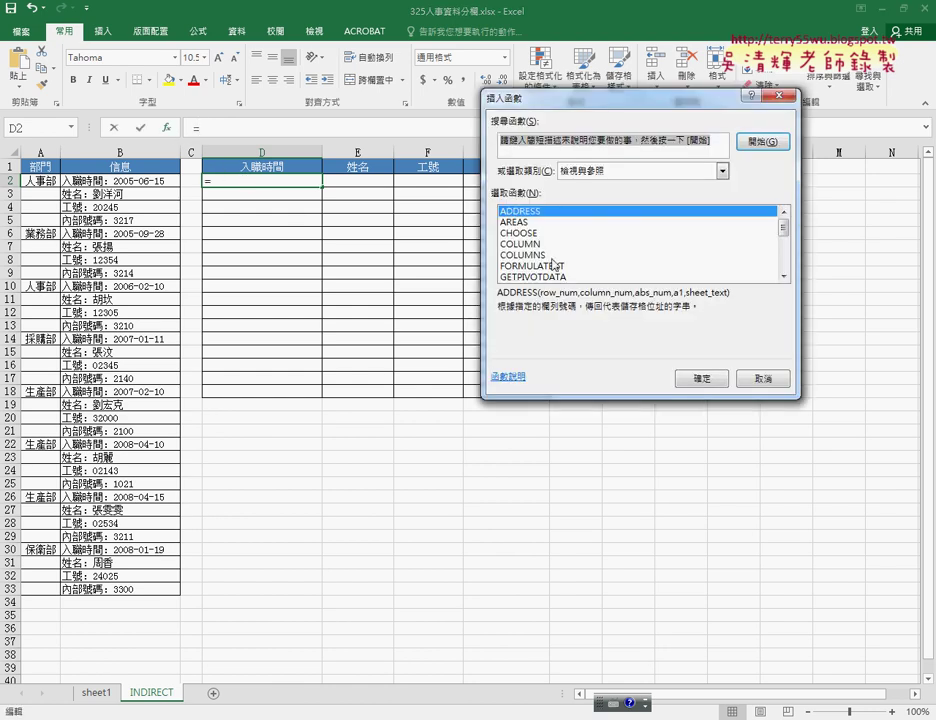
click(578, 169)
click(582, 185)
double_click(532, 268)
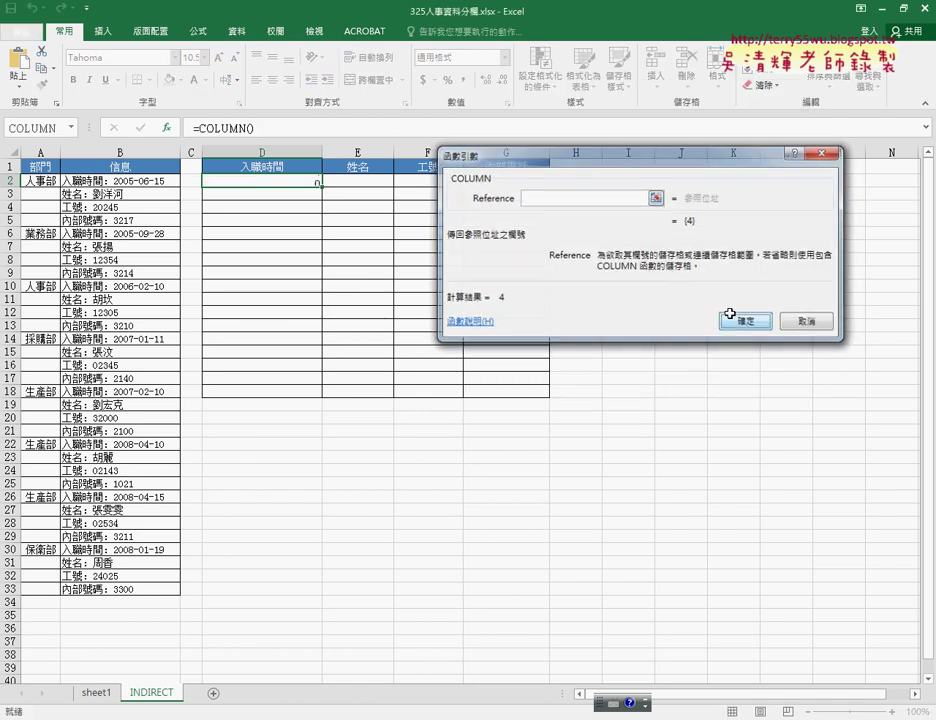
click(738, 318)
click(299, 121)
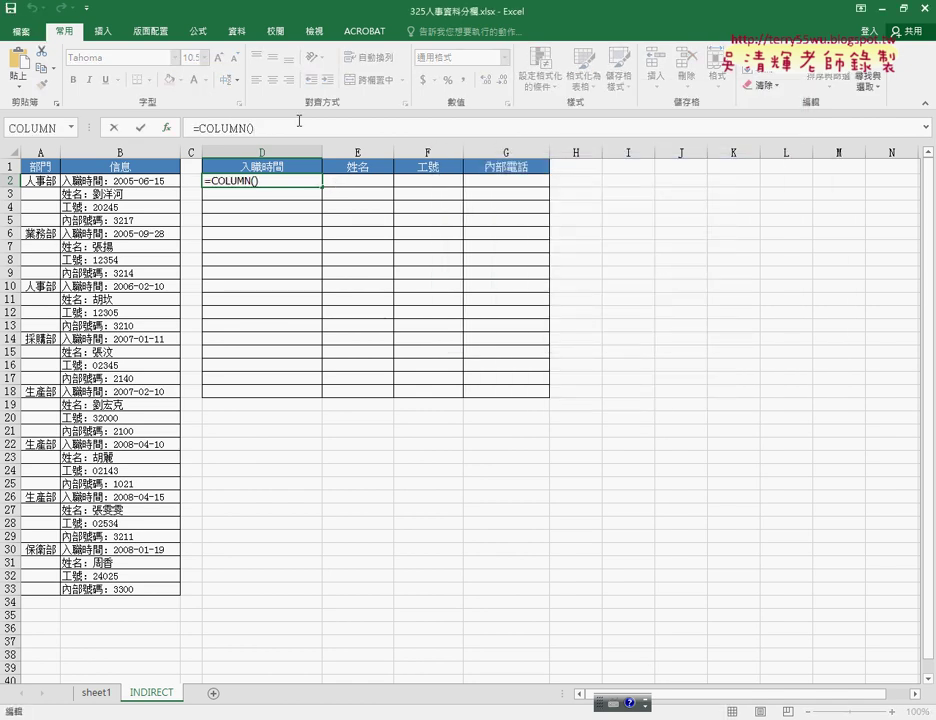
text(-2)
key(Return)
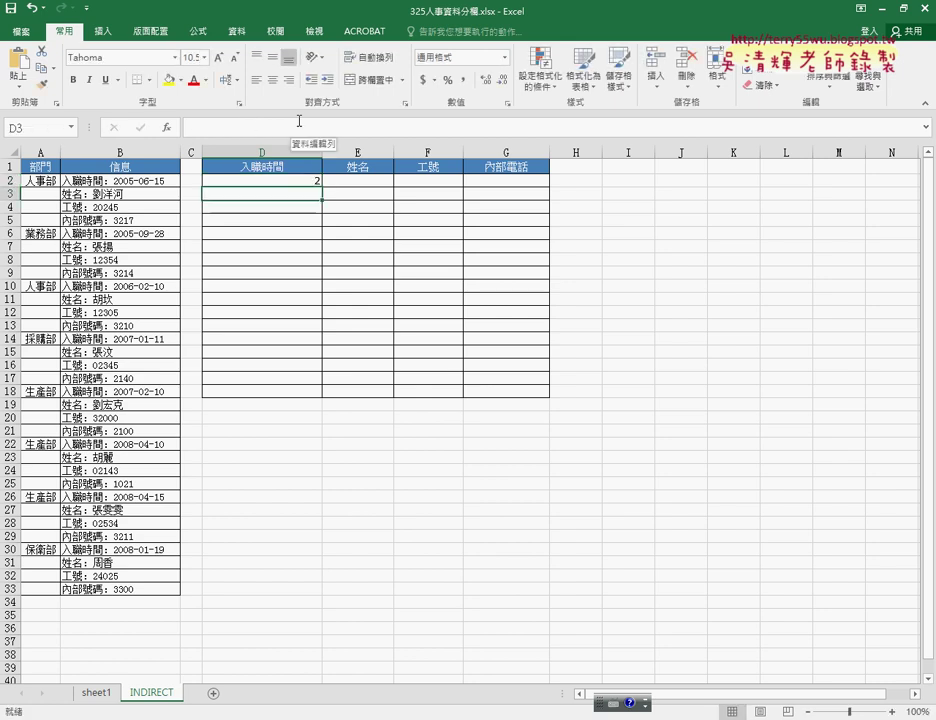
Fill =COLUMN()-2 from D2 across to G and down to row 10
click(316, 182)
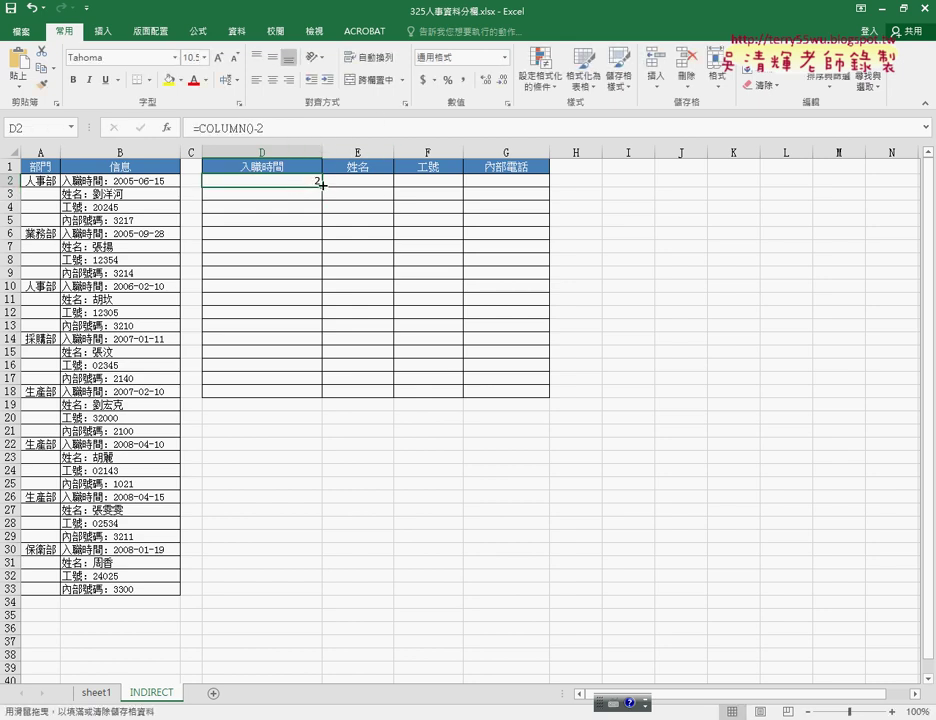
mouse_move(318, 183)
mouse_down()
mouse_move(547, 188)
mouse_move(552, 287)
mouse_up()
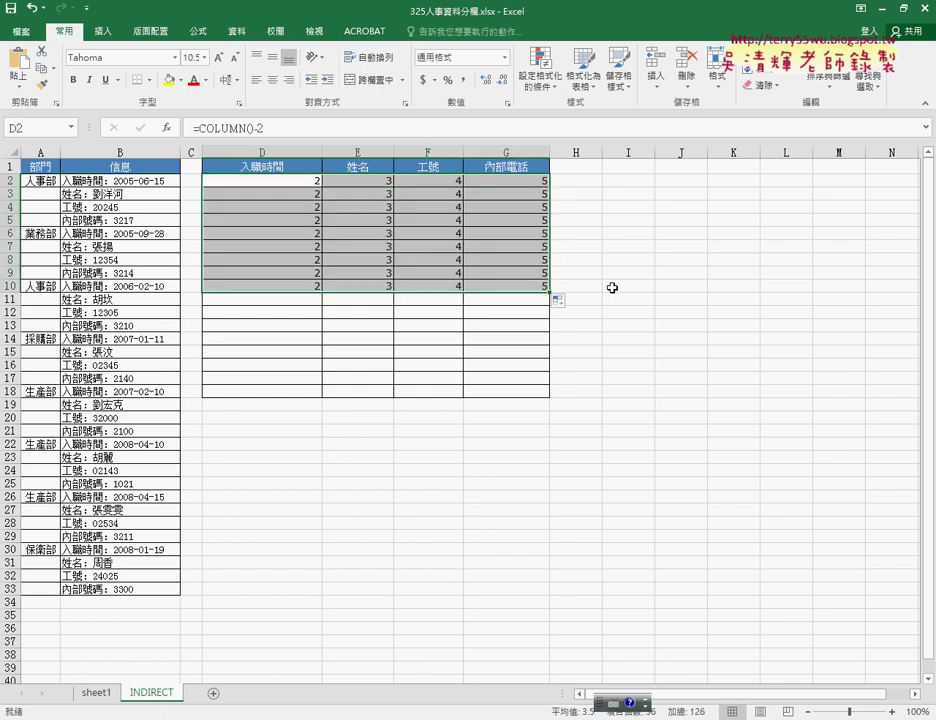
click(303, 178)
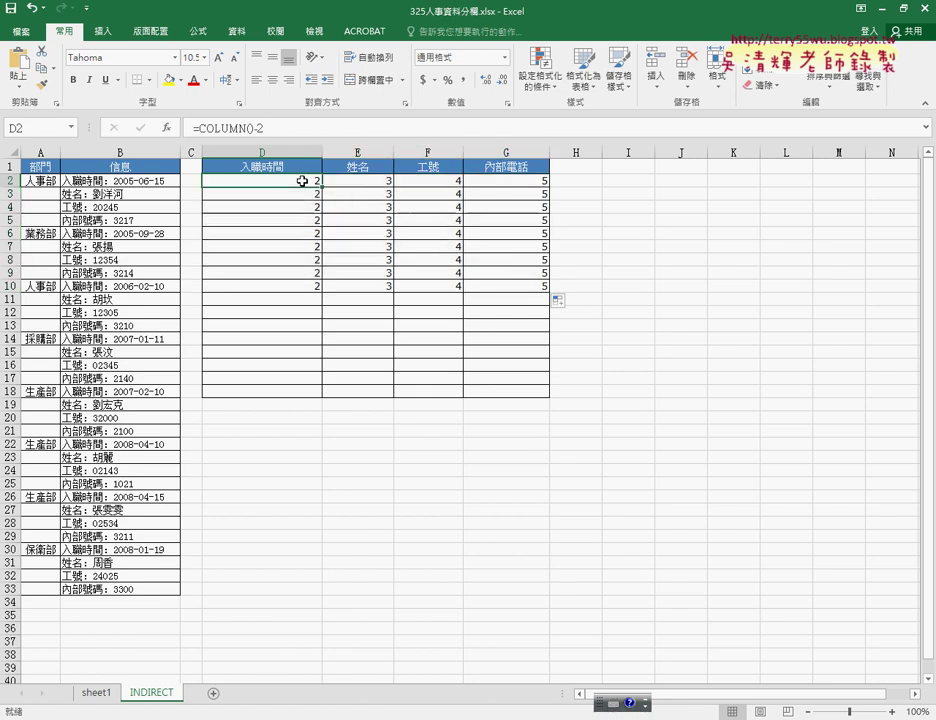
Extend D2's formula to =COLUMN()-2+(row()-2)*4 in the formula bar
click(316, 134)
text(+ro)
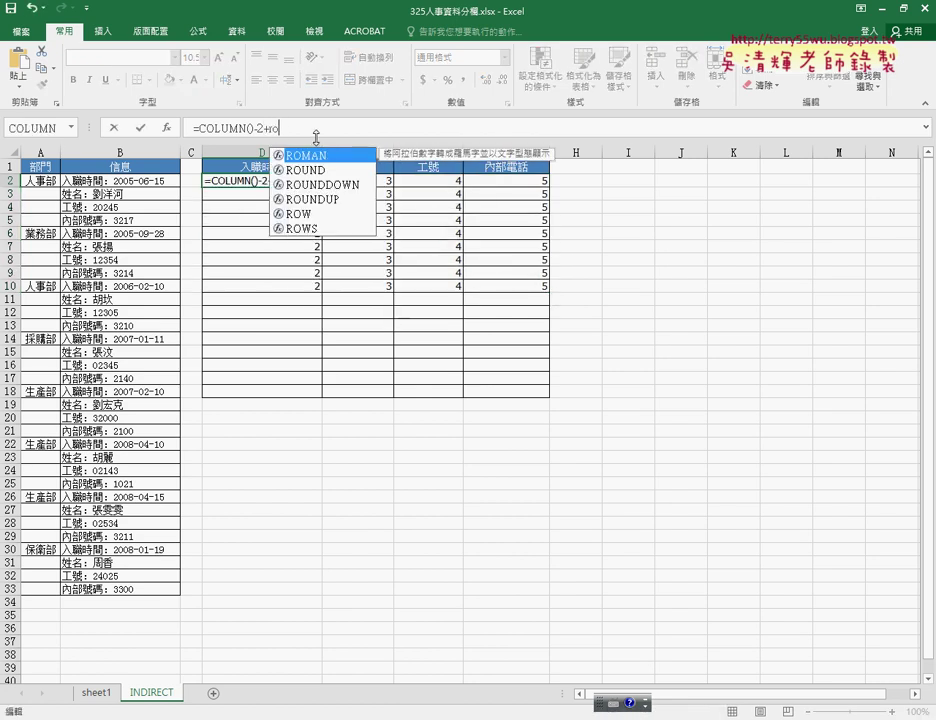
text(w)
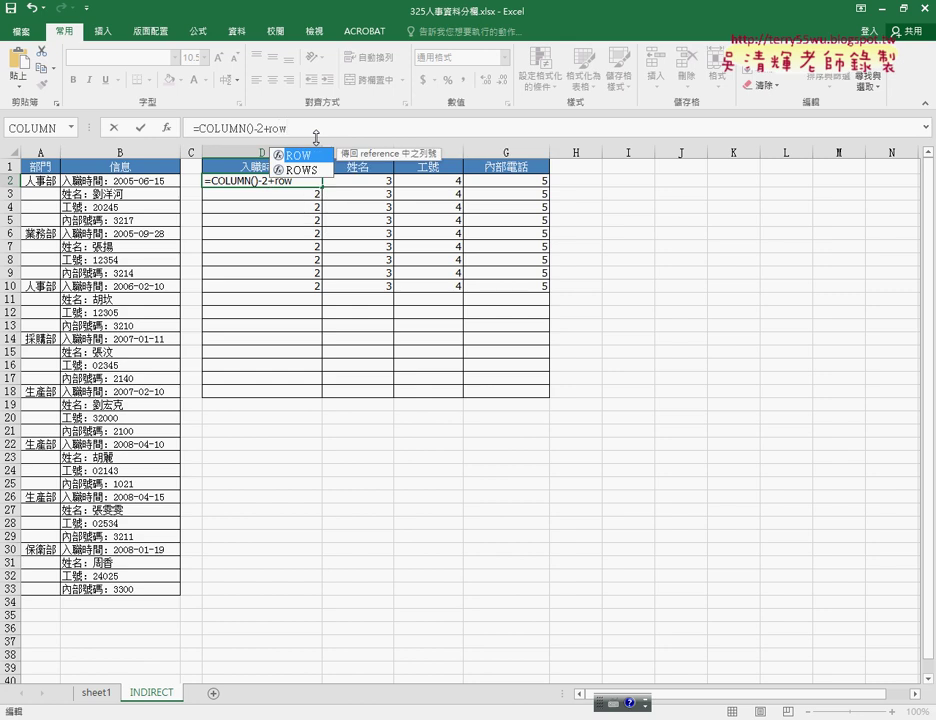
text(()-2)
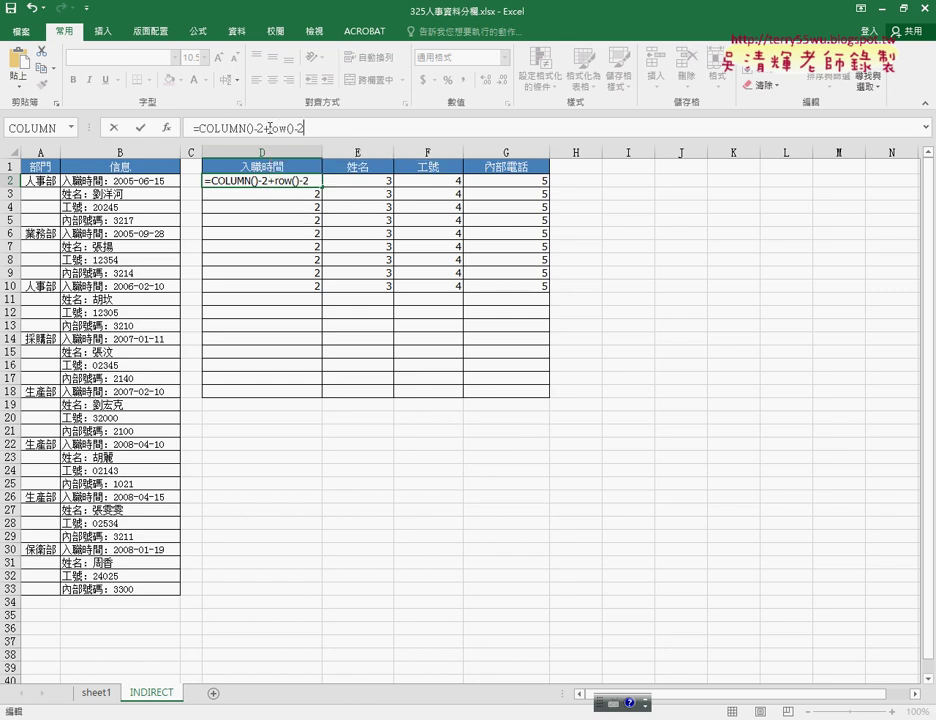
key(Left)
key(Left)
key(Left)
text(()
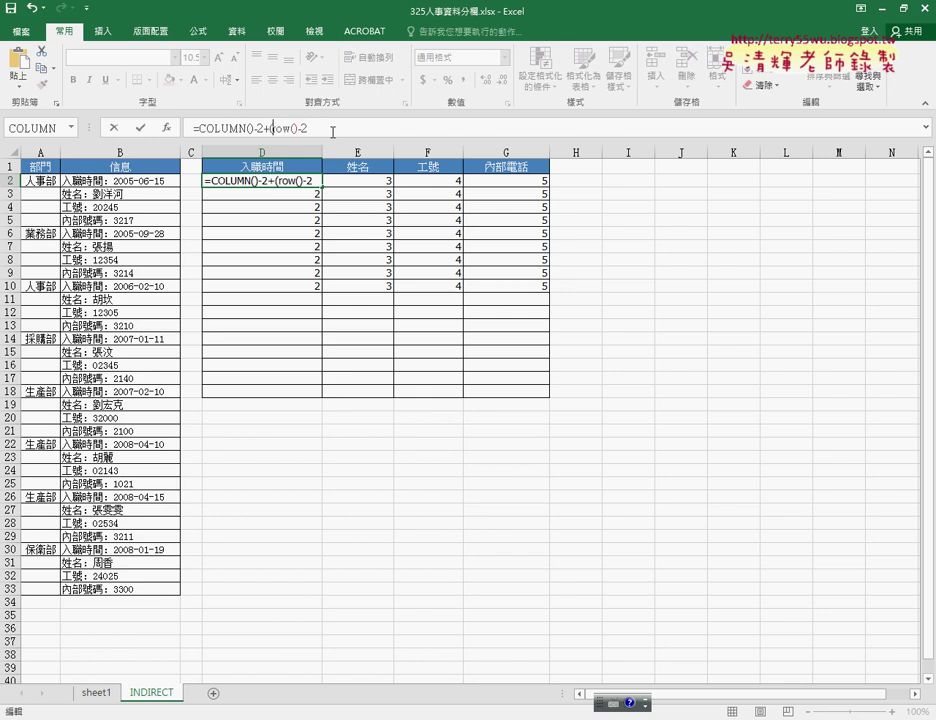
click(332, 131)
text())
text(*4)
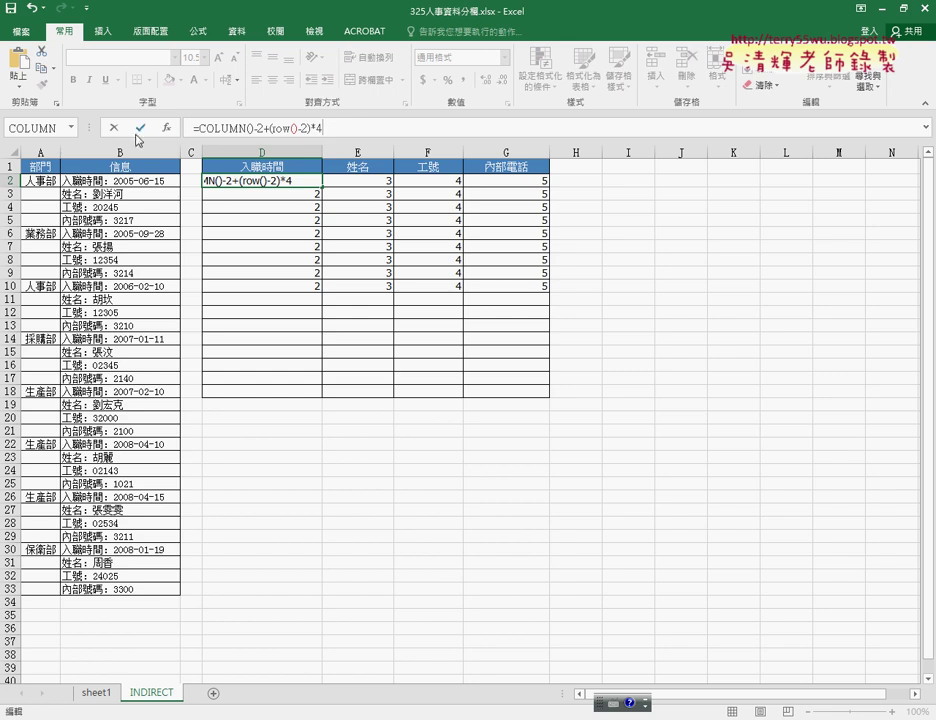
Fill D2:G9 with index numbers 2 through 33 and clear the leftover values in D10:G10
click(141, 130)
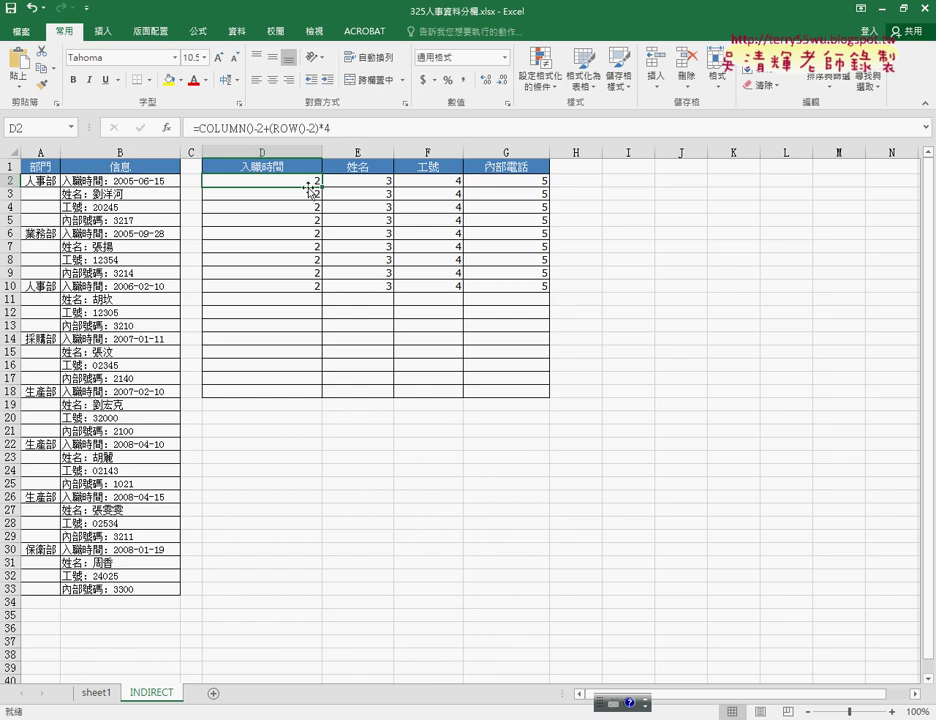
mouse_move(321, 187)
mouse_down()
mouse_move(548, 188)
mouse_move(544, 280)
mouse_up()
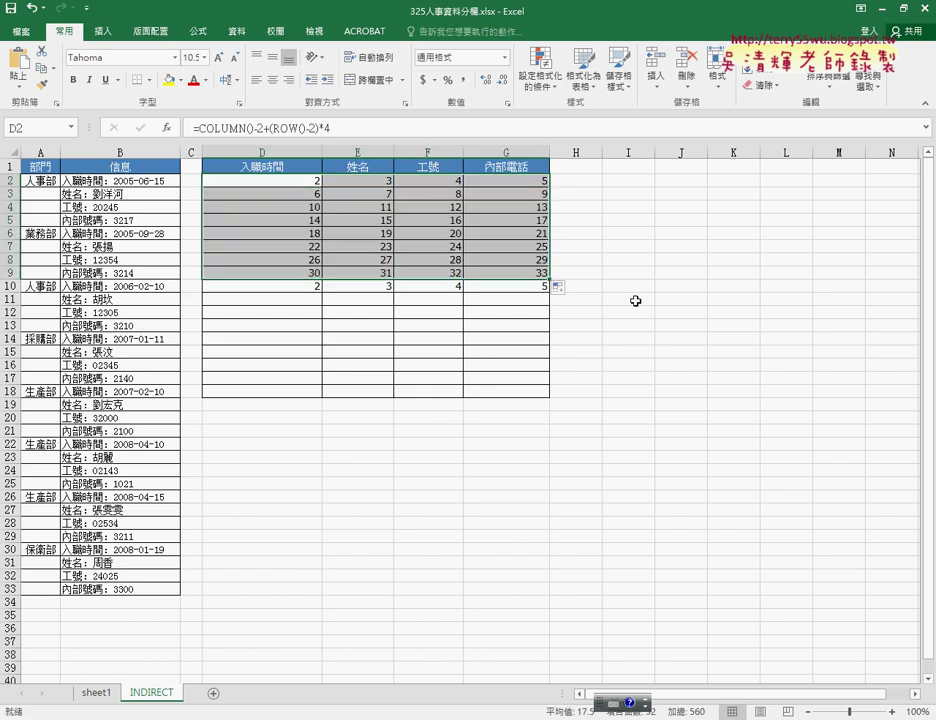
drag(313, 286, 498, 284)
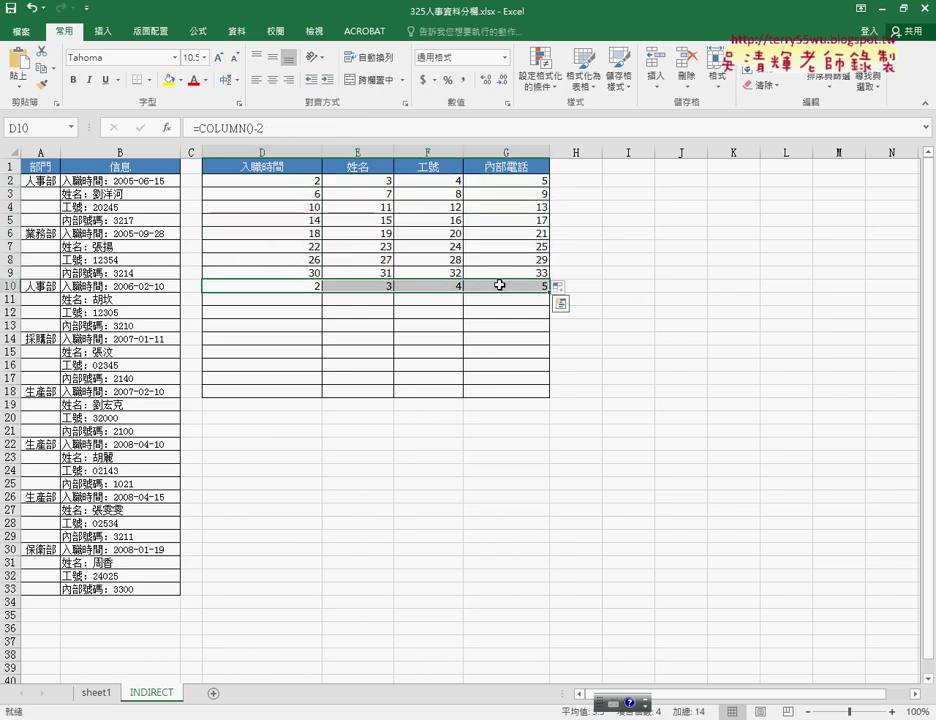
key(Delete)
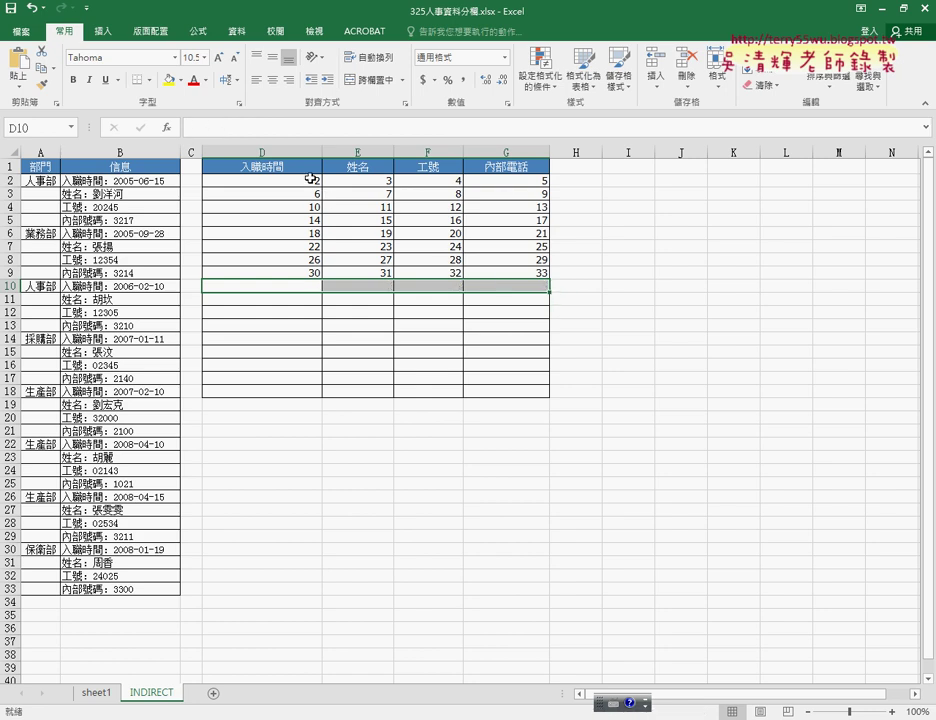
Select the formula text after the equals sign in D2 to cut it
click(308, 183)
drag(203, 128, 358, 130)
right_click(303, 130)
Cut D2's index expression and build INDIRECT with Ref_text "B"& followed by the pasted expression
click(326, 140)
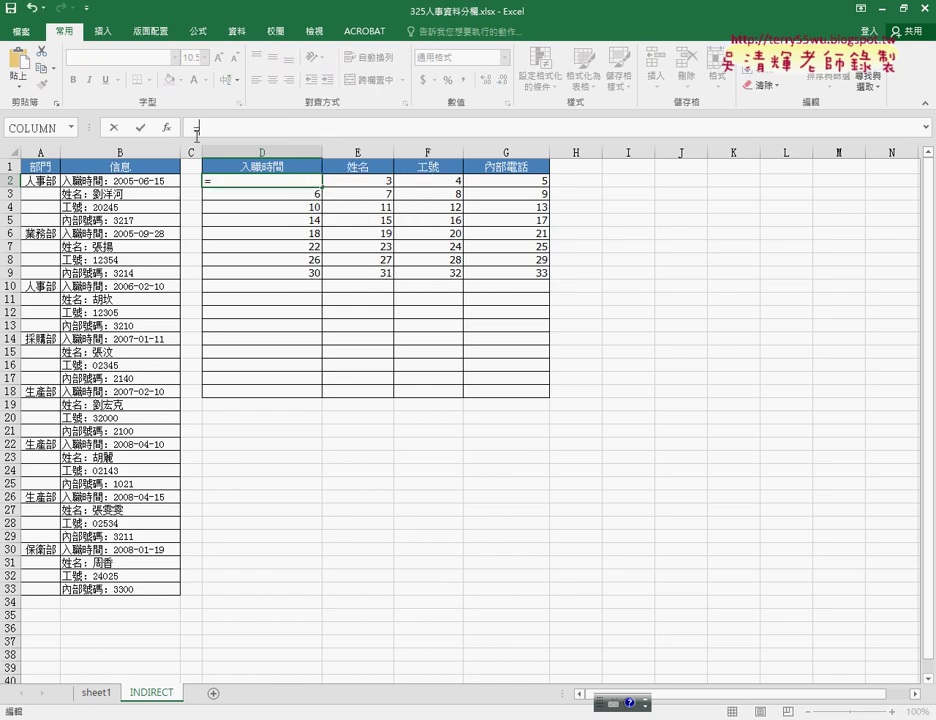
click(167, 129)
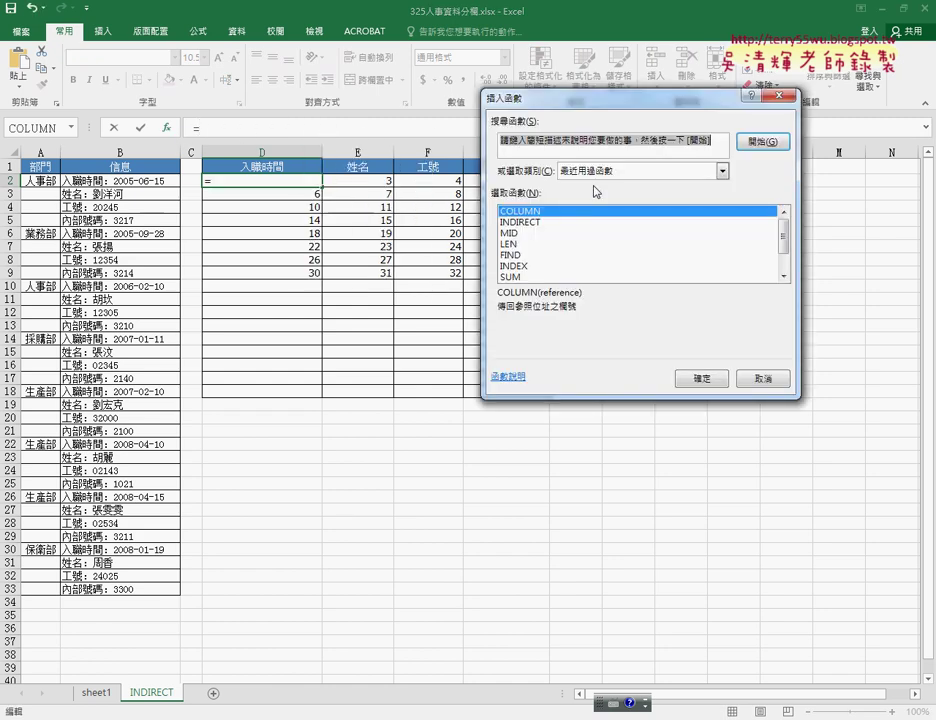
double_click(535, 222)
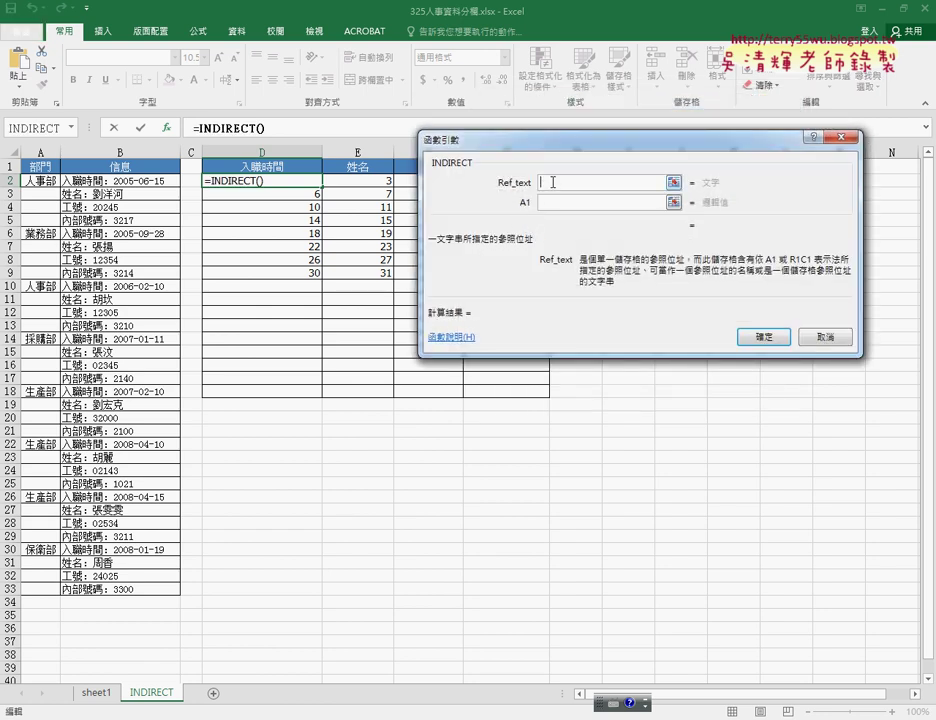
text(")
text(B)
text(")
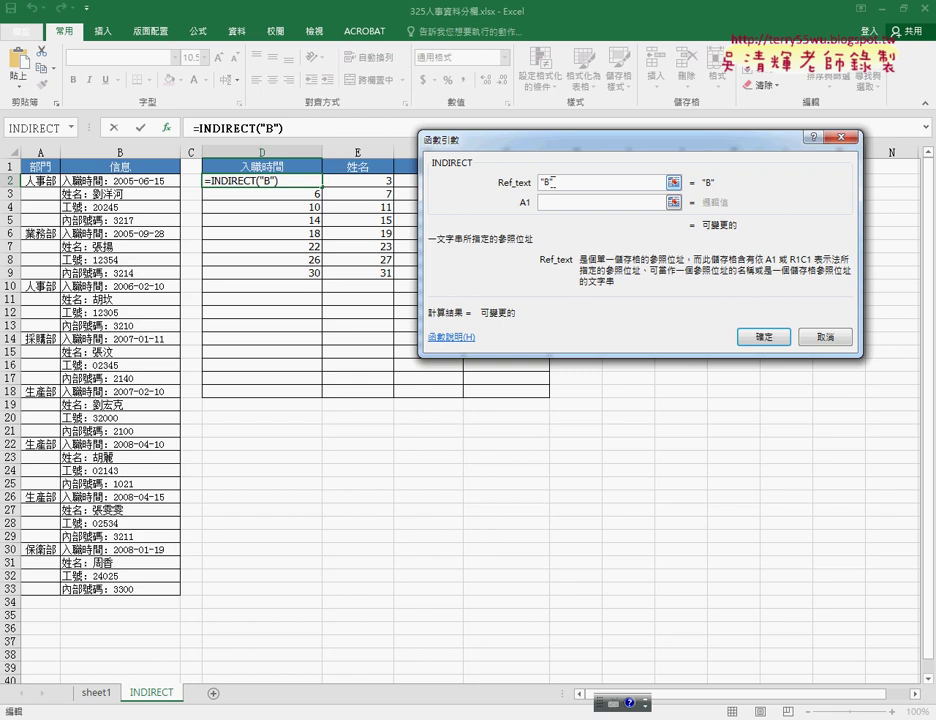
text(&)
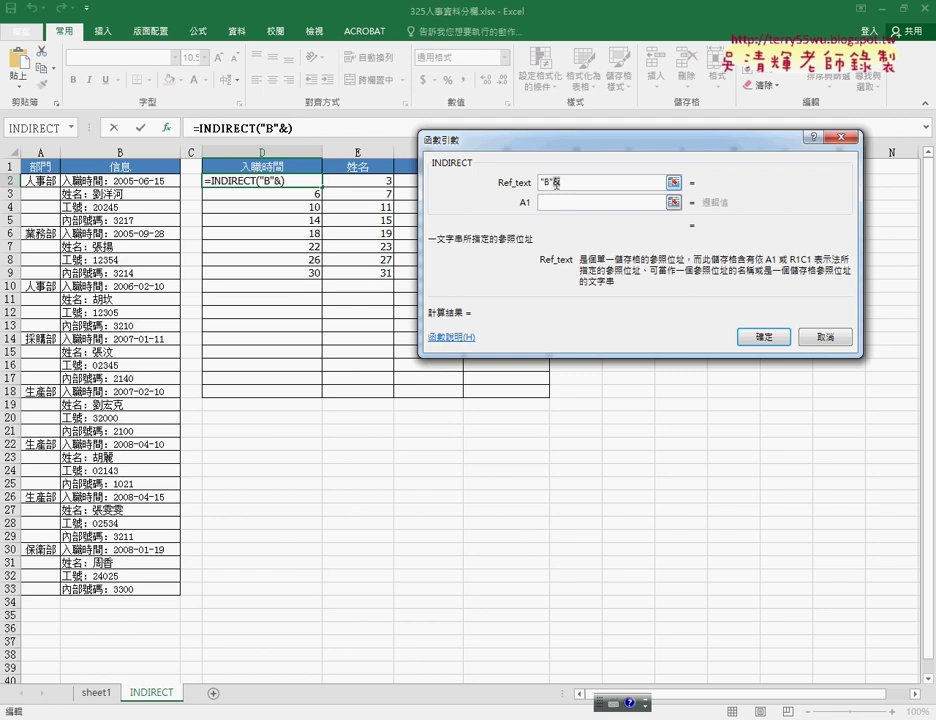
right_click(591, 184)
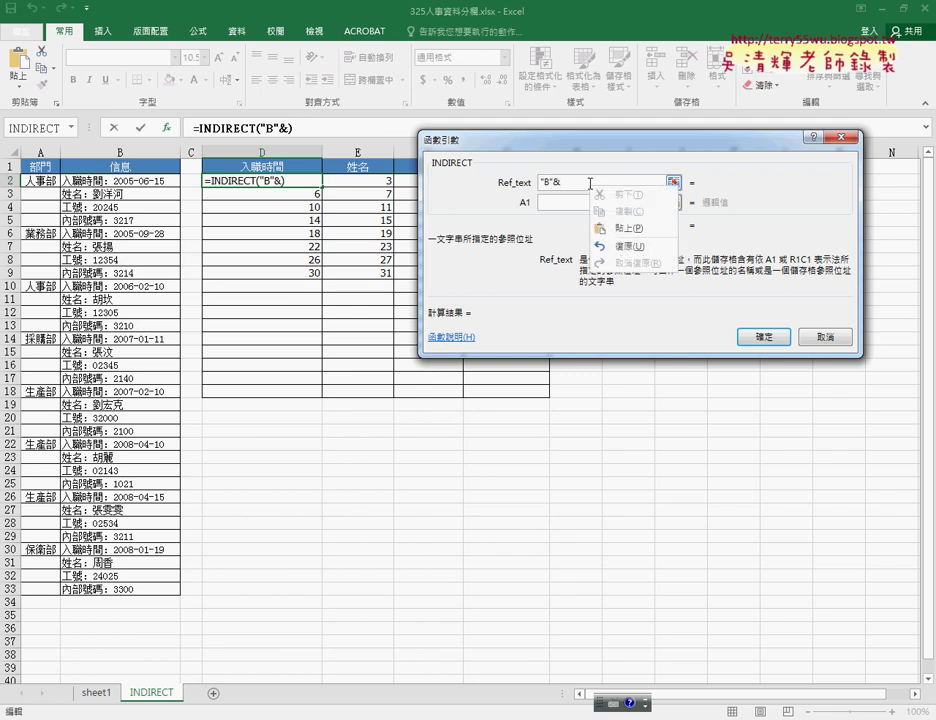
click(624, 229)
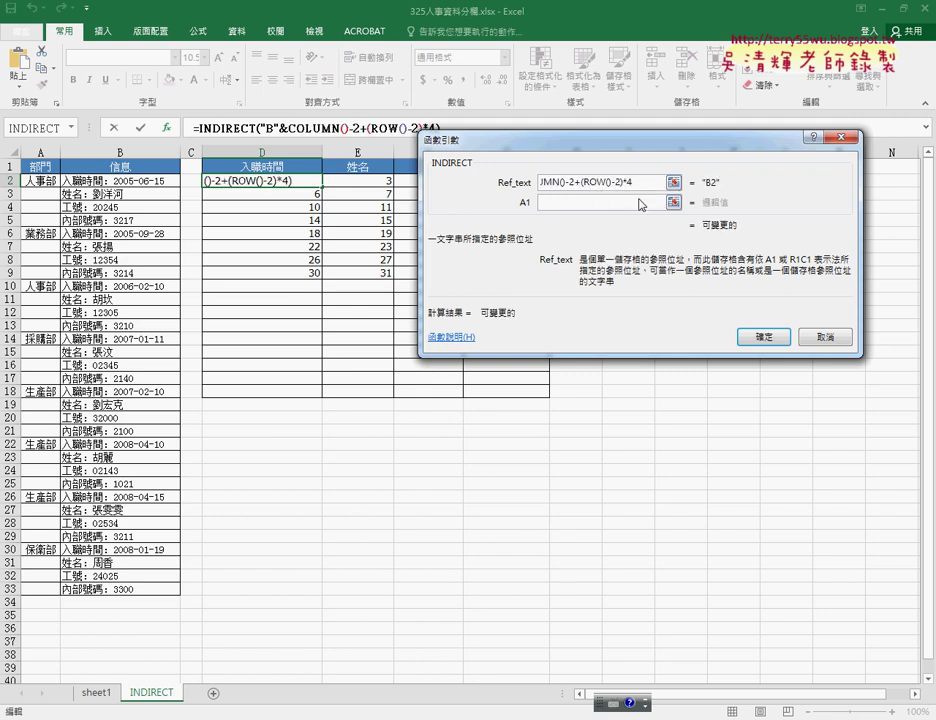
Review the Ref_text "B"&COLUMN()-2+(ROW()-2)*4 and confirm D2's INDIRECT formula
mouse_move(637, 183)
mouse_down()
mouse_move(534, 182)
mouse_move(560, 183)
mouse_up()
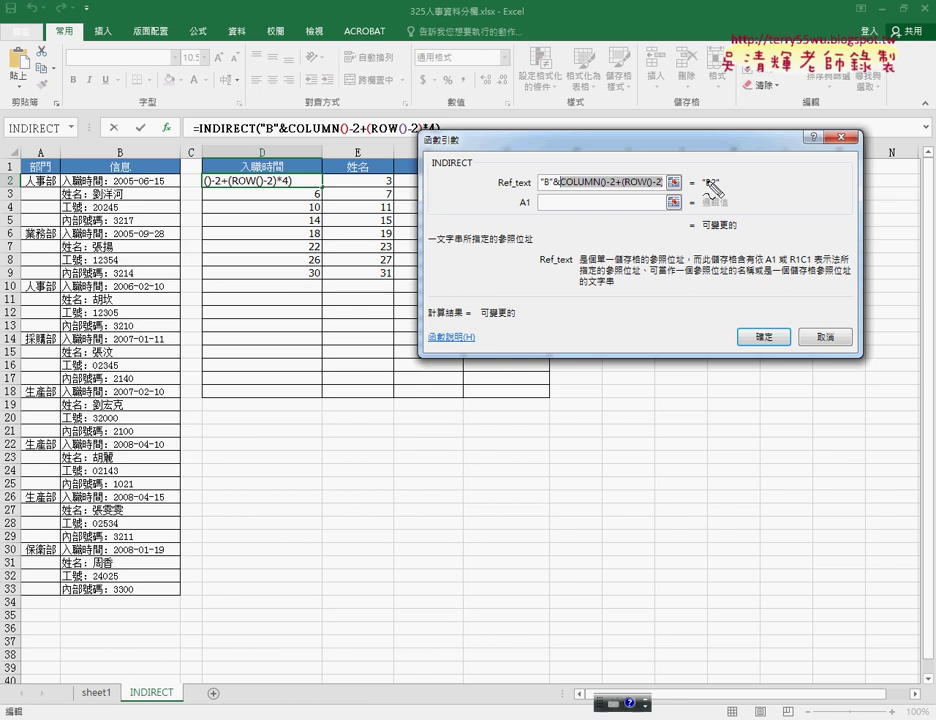
mouse_move(564, 186)
mouse_down()
mouse_move(628, 186)
mouse_move(625, 170)
mouse_up()
drag(564, 186, 551, 186)
drag(548, 203, 564, 204)
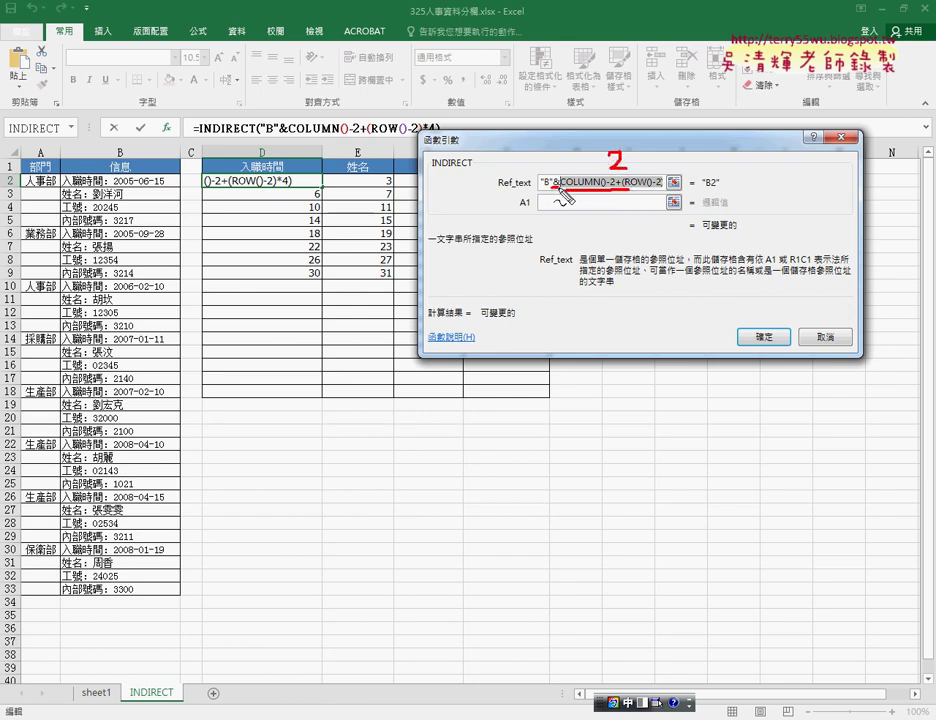
key(ctrl+z)
mouse_move(600, 134)
mouse_down()
mouse_move(599, 150)
mouse_move(632, 148)
mouse_up()
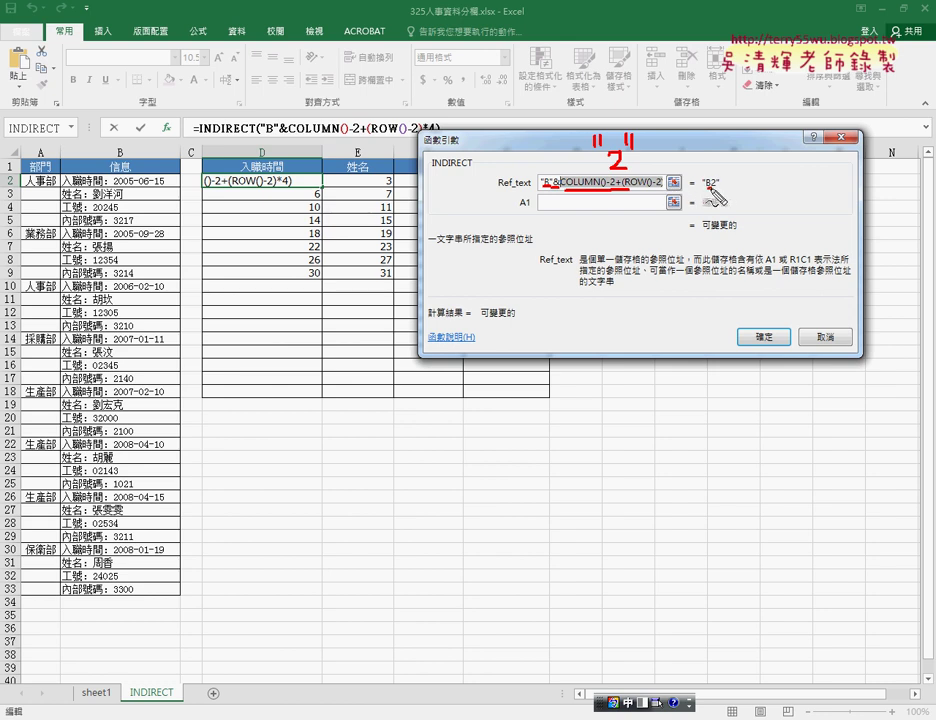
drag(702, 190, 720, 190)
key(Escape)
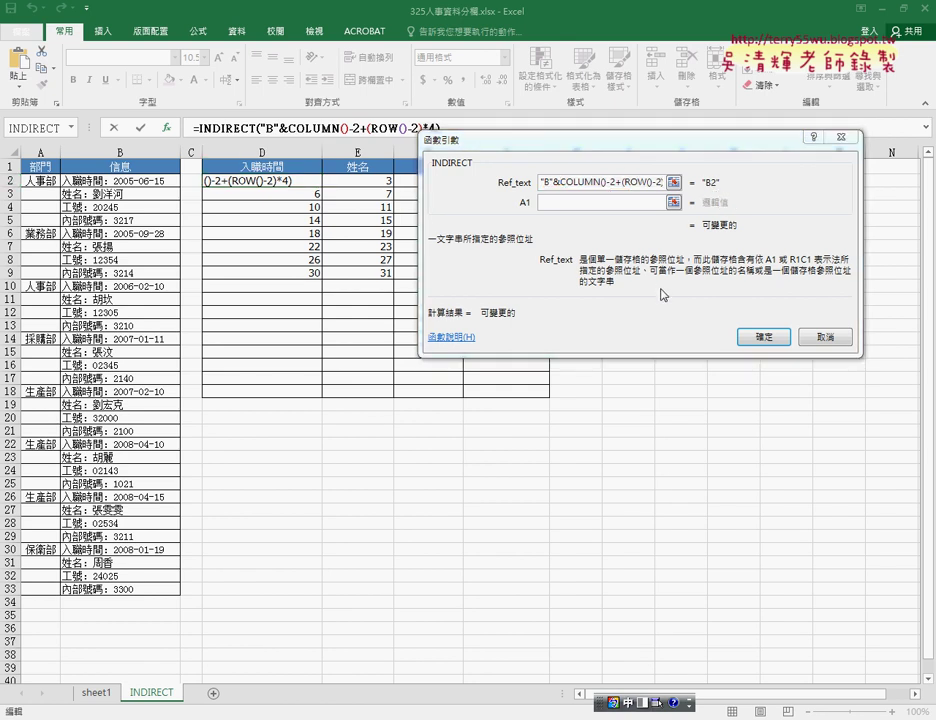
click(750, 338)
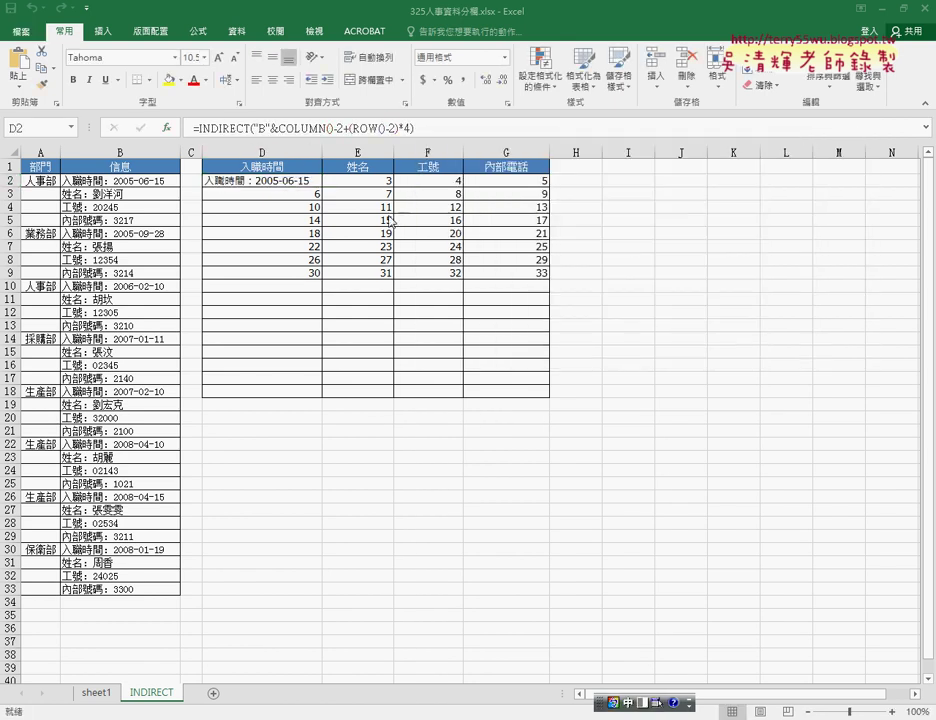
Fill D2's INDIRECT formula across D2:G9 so all eight employee records appear in four columns
click(298, 180)
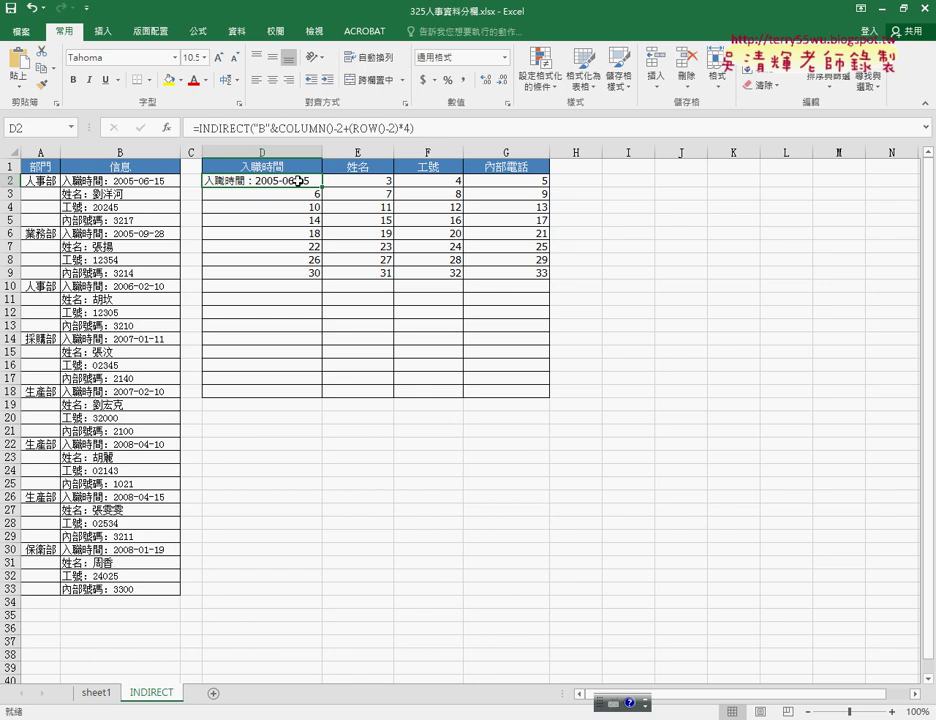
mouse_move(321, 187)
mouse_down()
mouse_move(541, 191)
mouse_move(565, 276)
mouse_up()
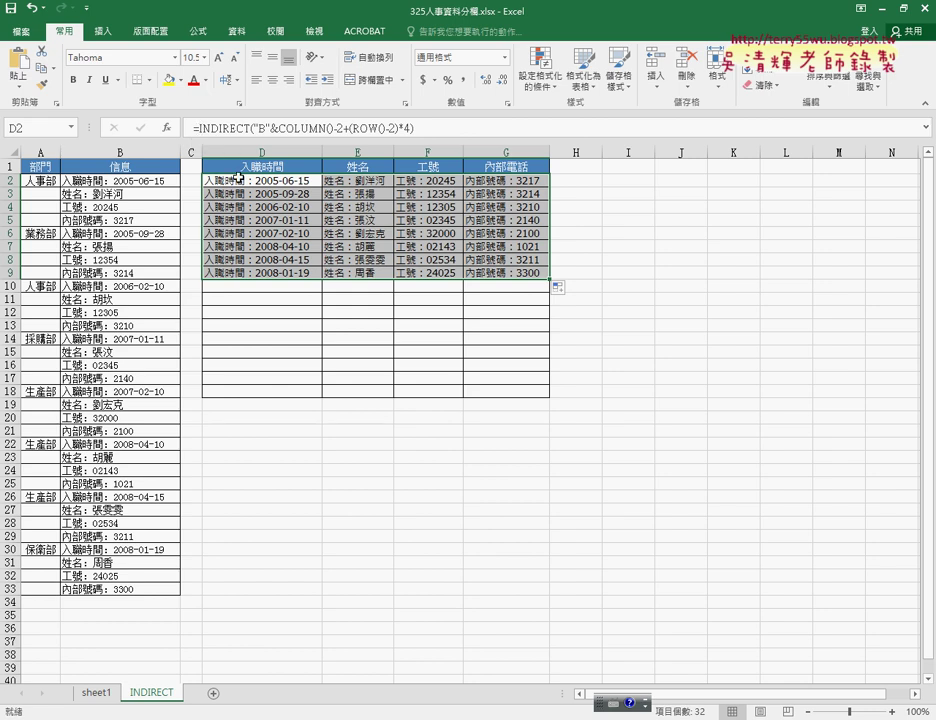
click(199, 128)
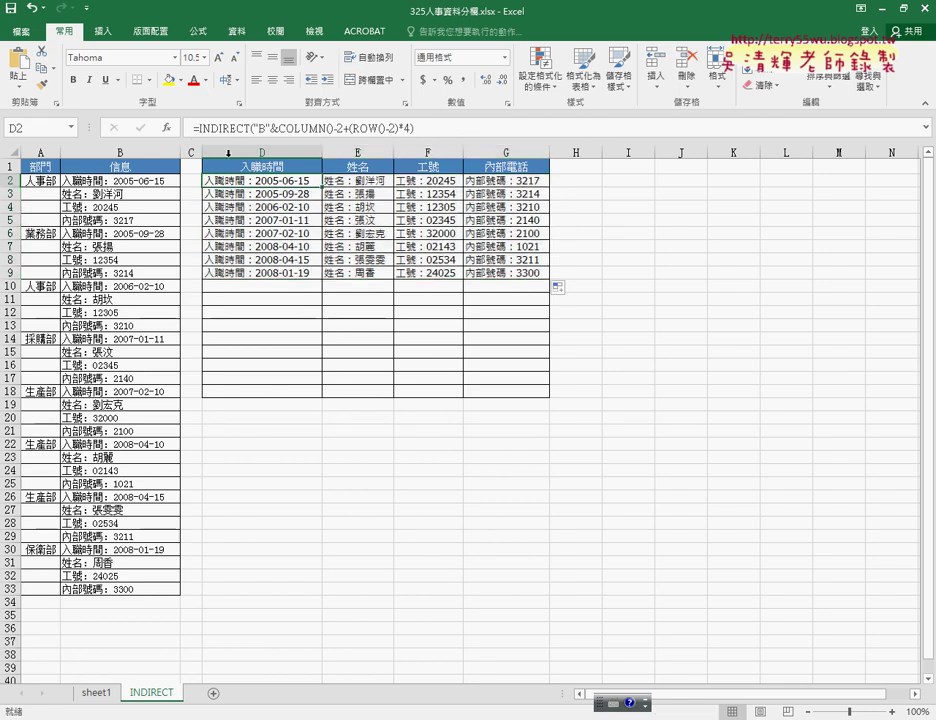
Cut the INDIRECT formula from D2 and paste it as the Text argument of MID
right_click(356, 136)
click(396, 141)
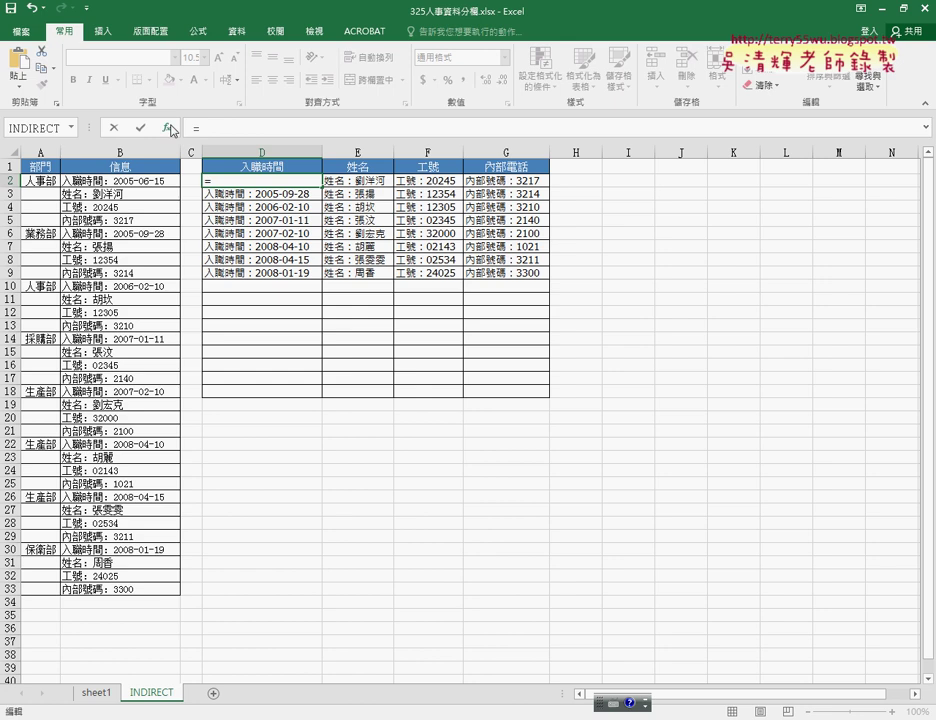
click(168, 127)
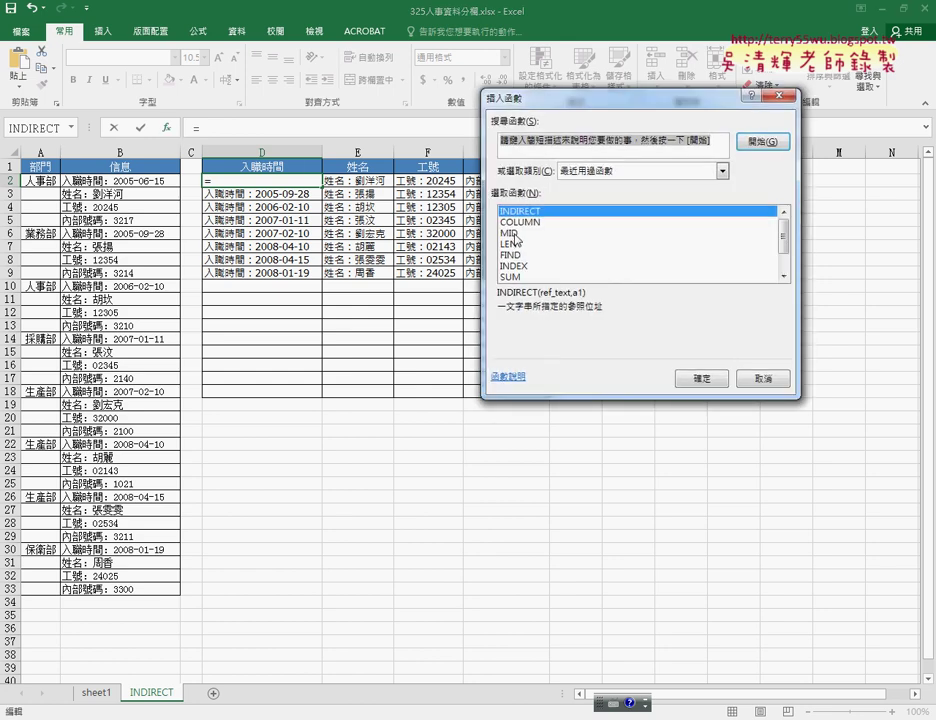
double_click(510, 233)
right_click(535, 173)
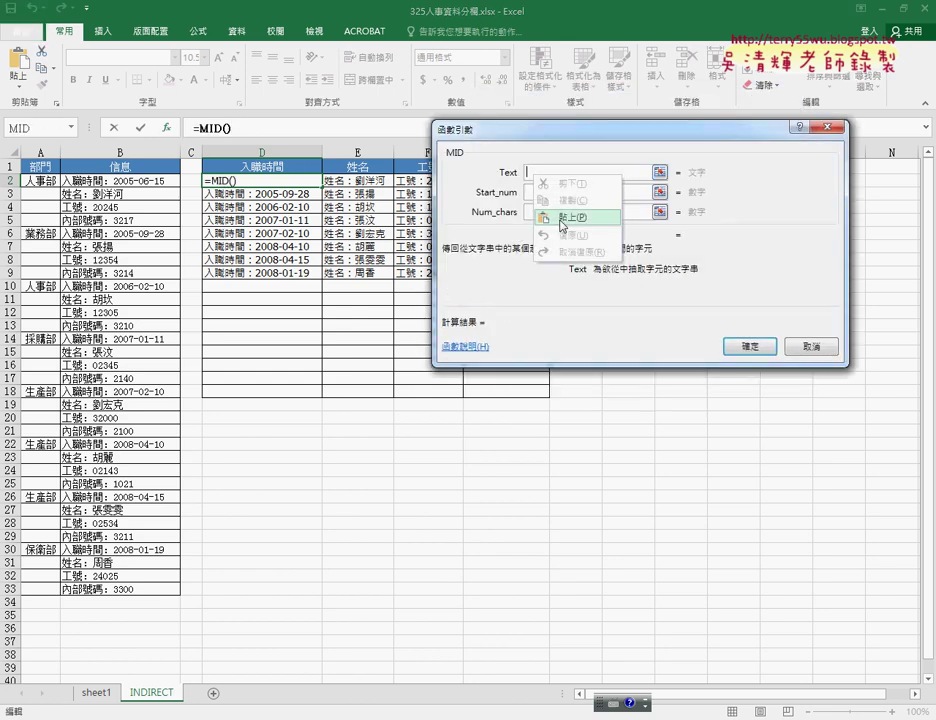
click(548, 216)
Set MID's Start_num to LEN(D$1)+2 and Num_chars to 99
click(601, 191)
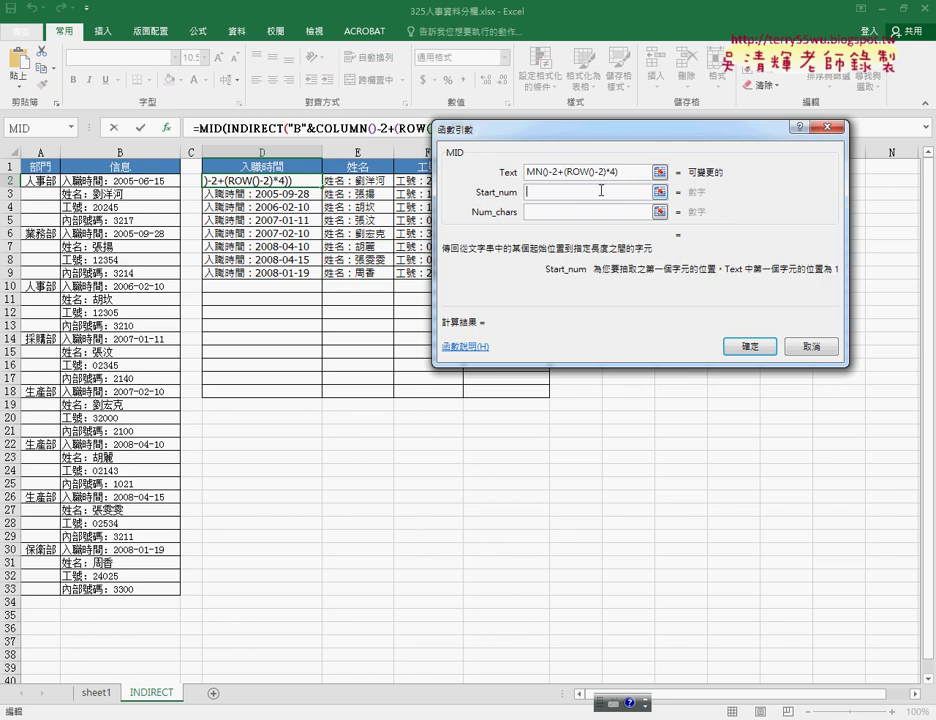
text(len)
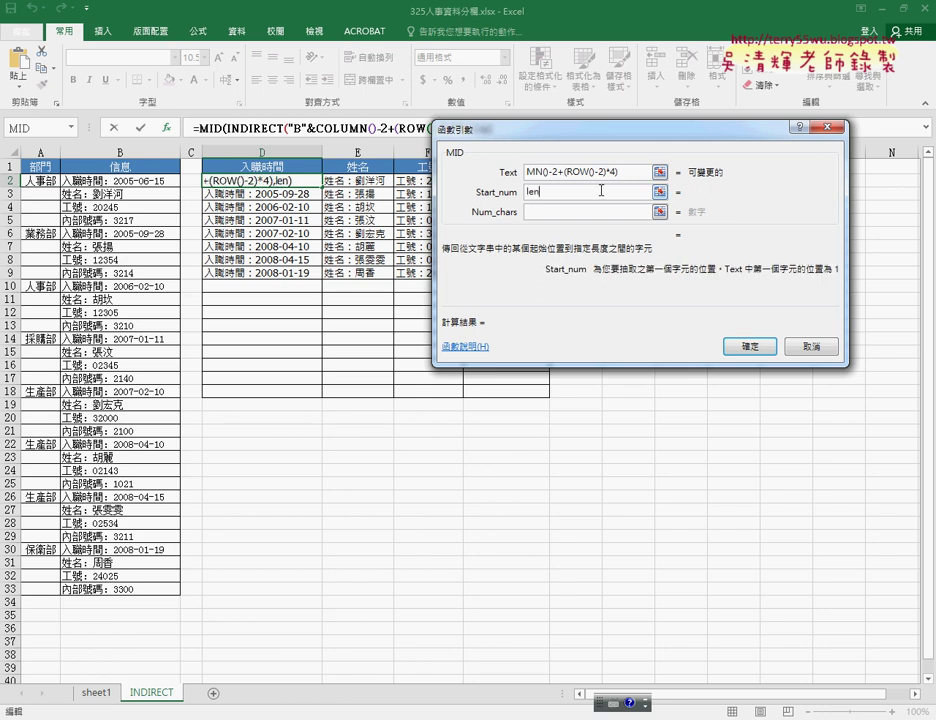
text(()
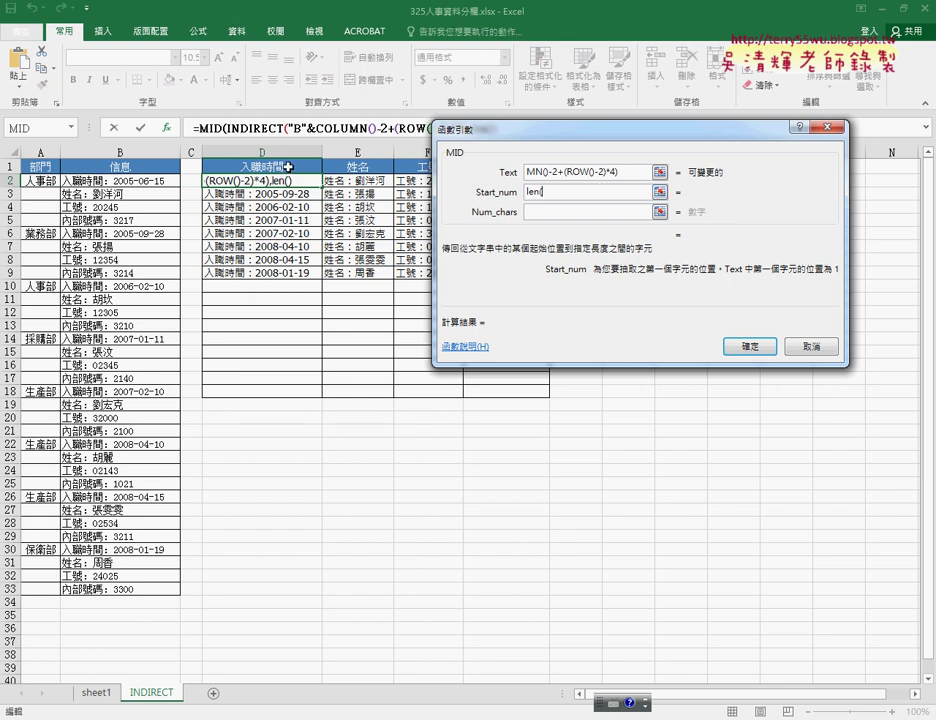
click(286, 167)
text()+2)
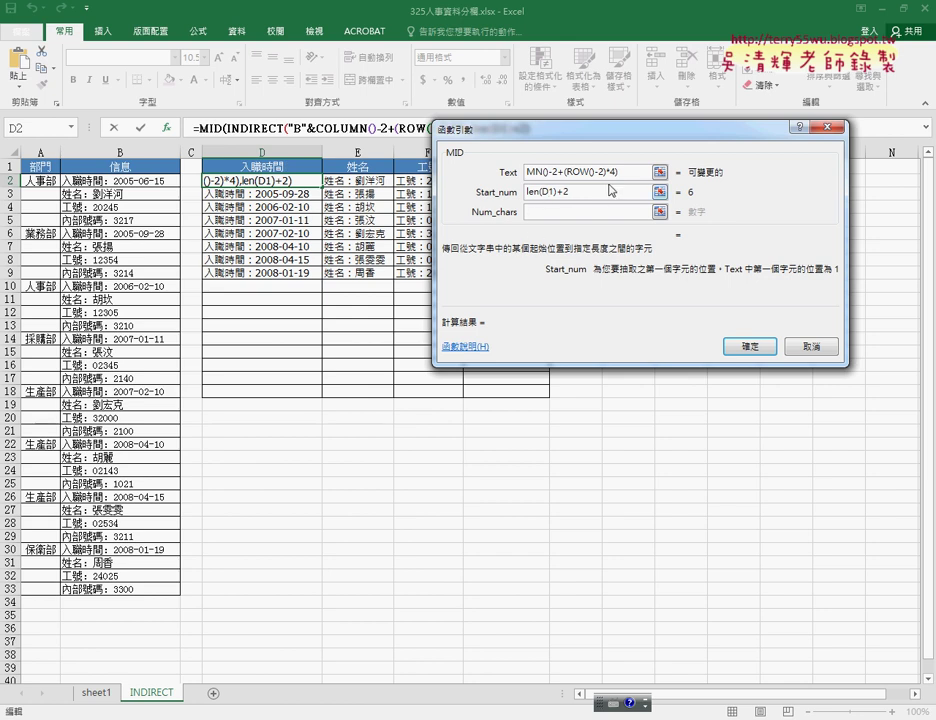
key(Left)
key(Left)
key(Left)
text($)
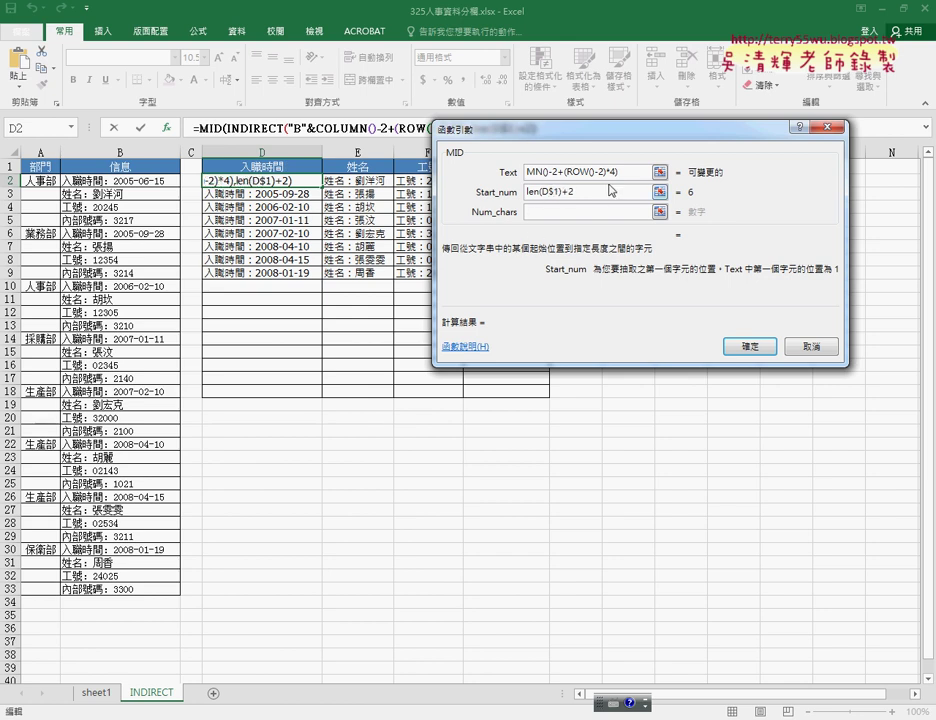
click(534, 213)
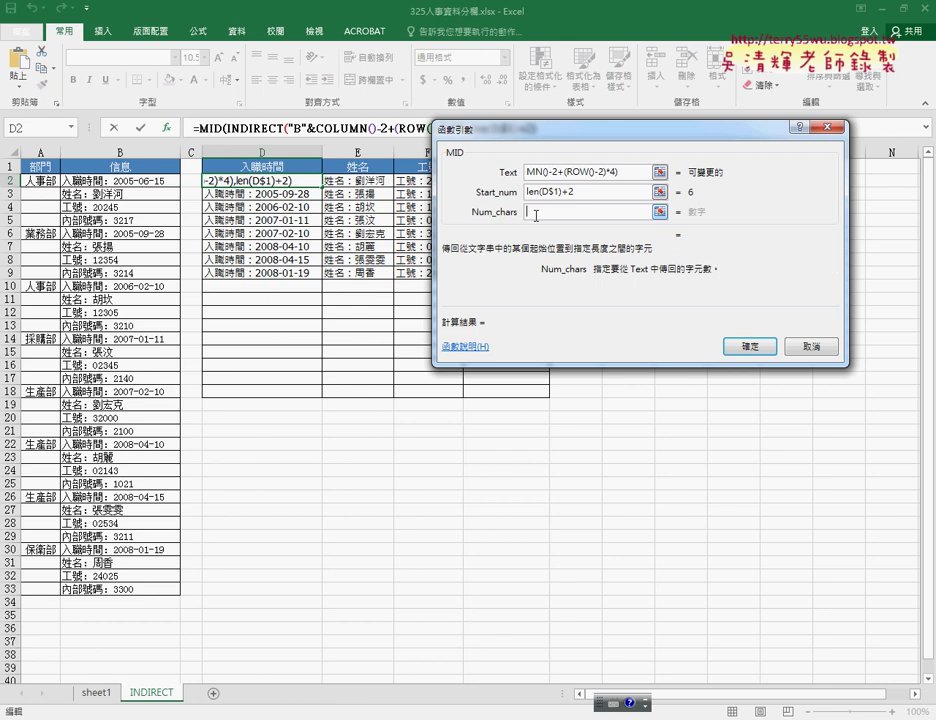
text(99)
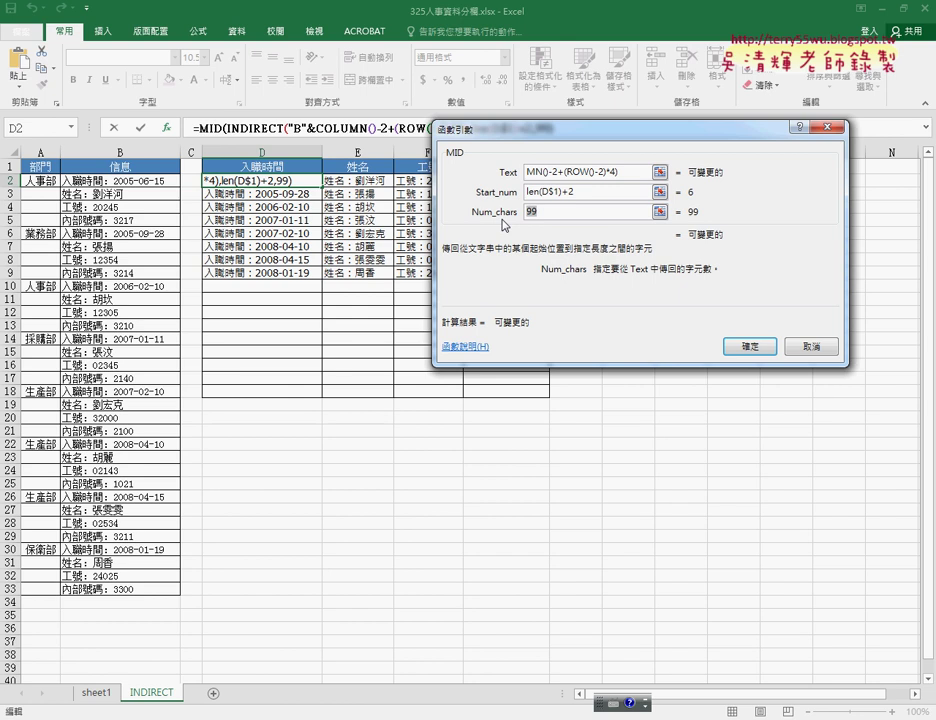
Confirm D2's MID formula, fill it over D2:G9, and copy the INDIRECT sheet to INDIRECT (2)
click(749, 346)
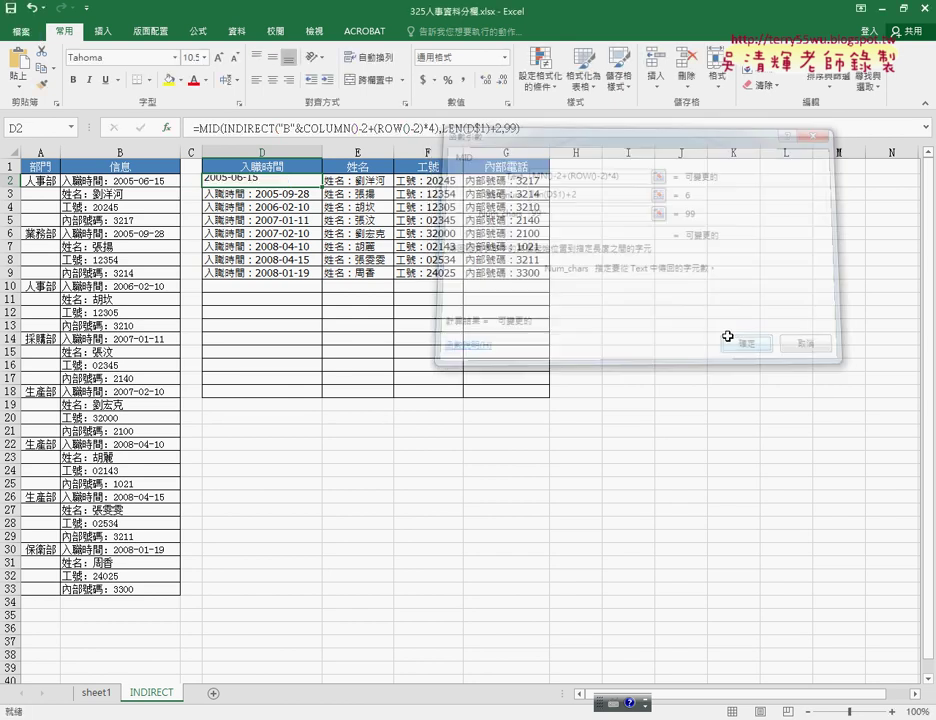
mouse_move(321, 187)
mouse_down()
mouse_move(549, 185)
mouse_move(541, 276)
mouse_up()
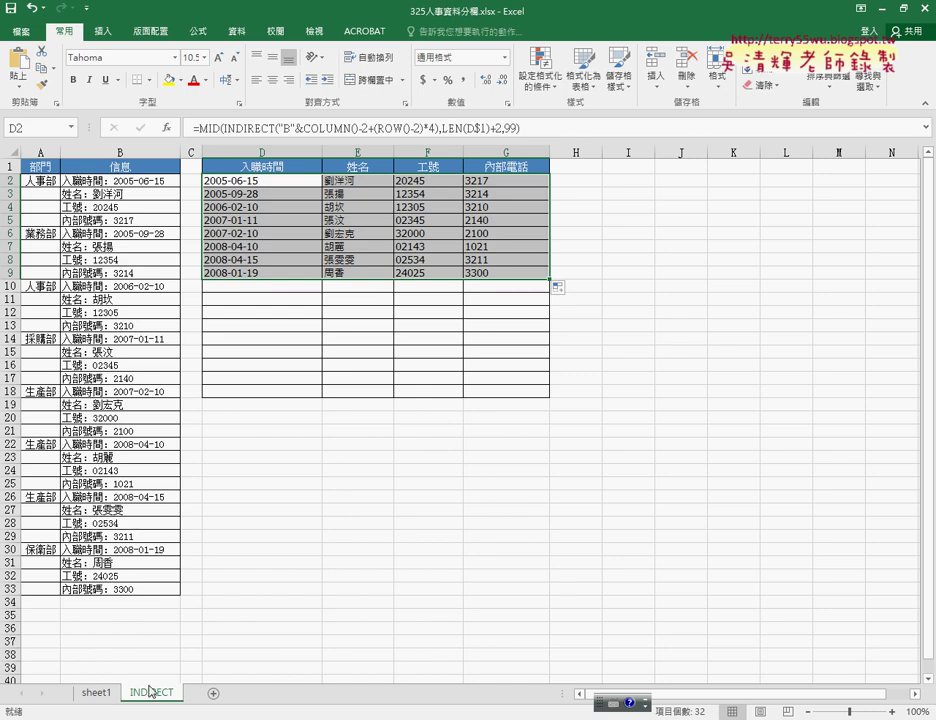
drag(160, 694, 200, 684)
drag(200, 684, 208, 690)
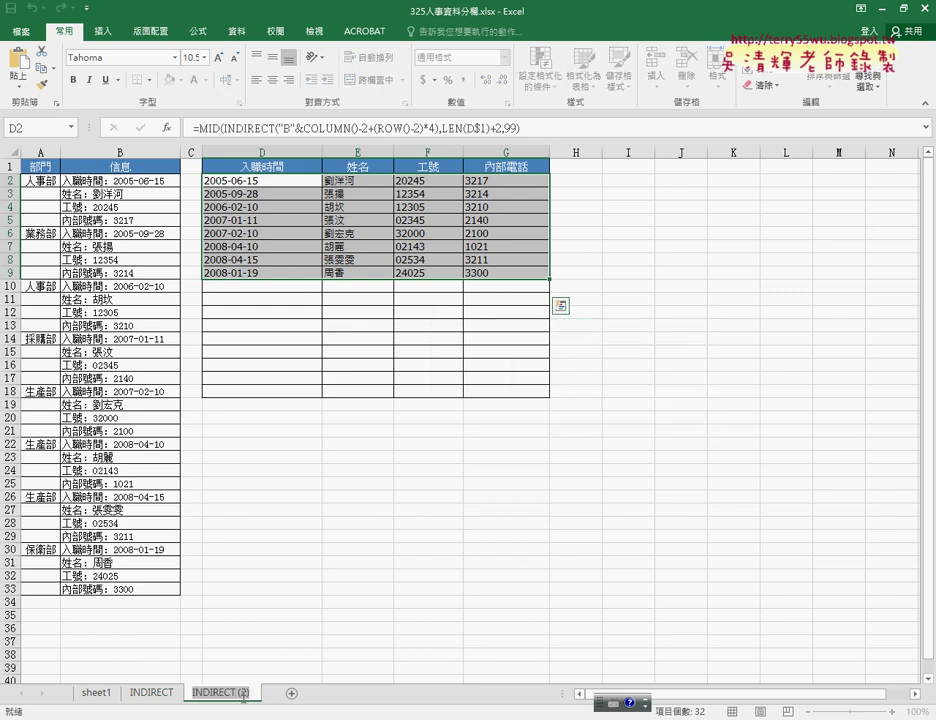
Rename the INDIRECT (2) sheet to VBA
double_click(230, 692)
text(VBA)
key(Return)
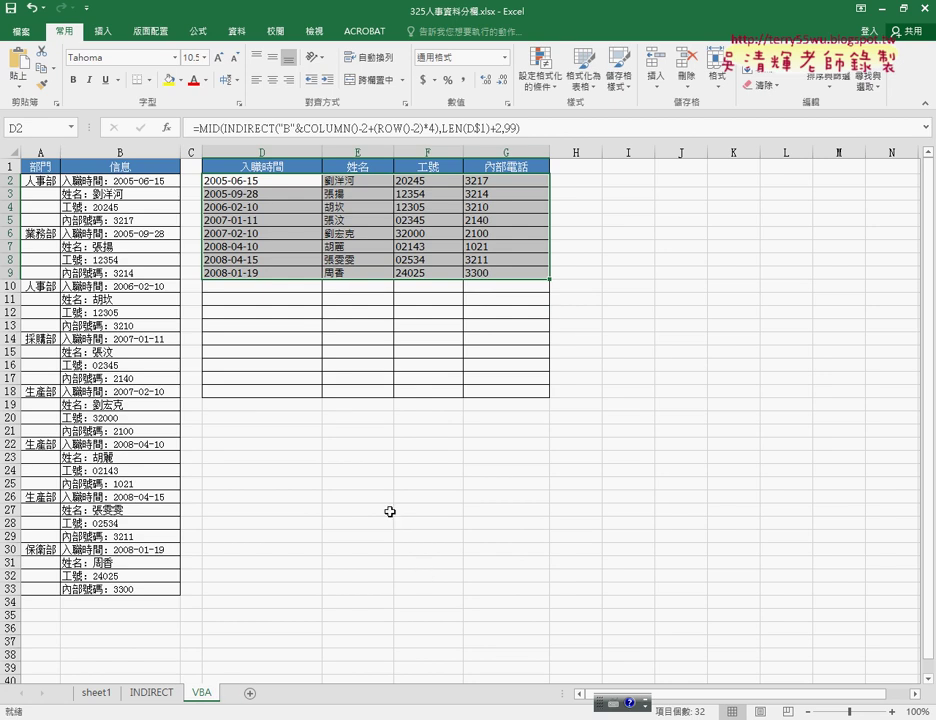
Delete the formulas in D2:G9, leaving only the headers
click(300, 325)
drag(265, 181, 516, 276)
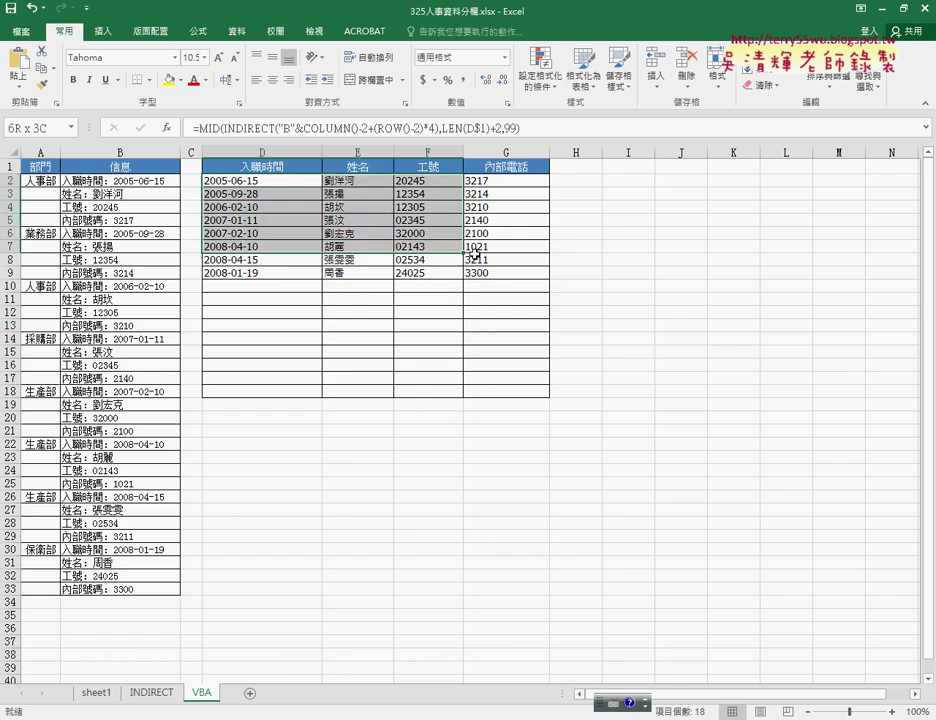
key(Delete)
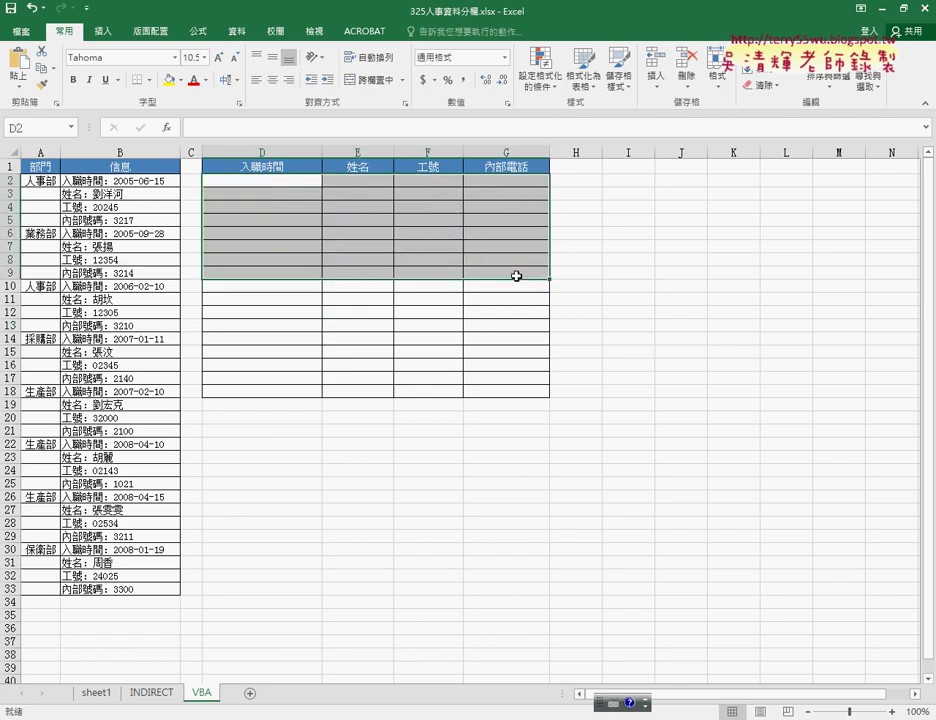